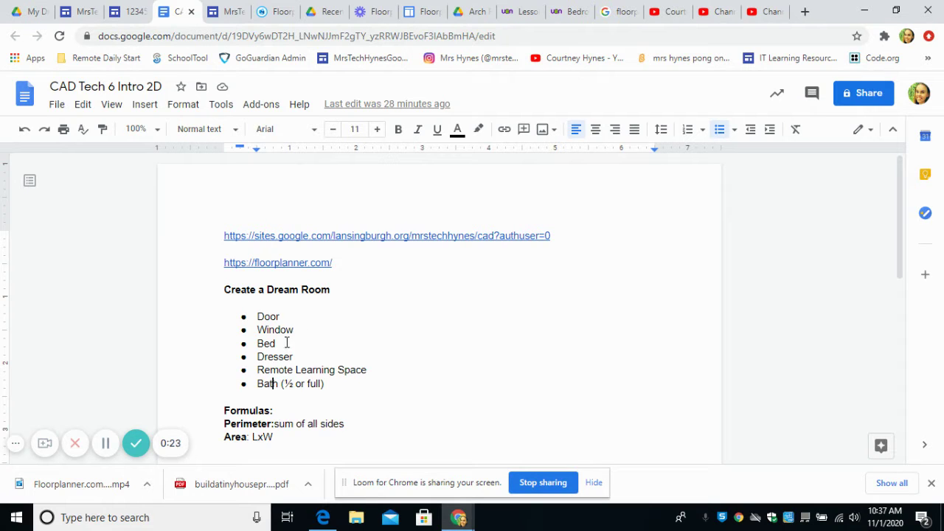
pyautogui.moveTo(390, 365); pyautogui.dragTo(305, 378)
pyautogui.click(383, 370)
pyautogui.moveTo(329, 388); pyautogui.dragTo(281, 290)
pyautogui.click(275, 329)
# - Switch to Floorplanner and open the DreamRoom project from the account dashboard
pyautogui.click(417, 7)
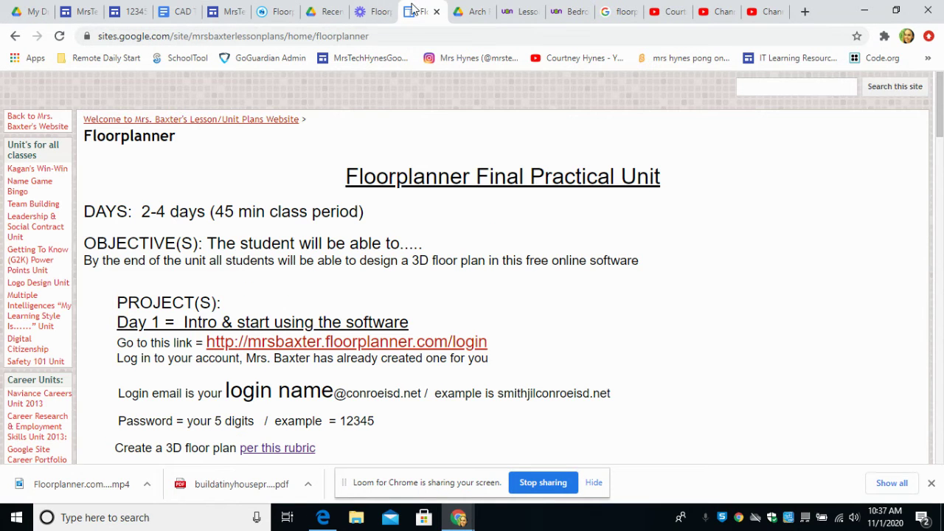
pyautogui.click(265, 9)
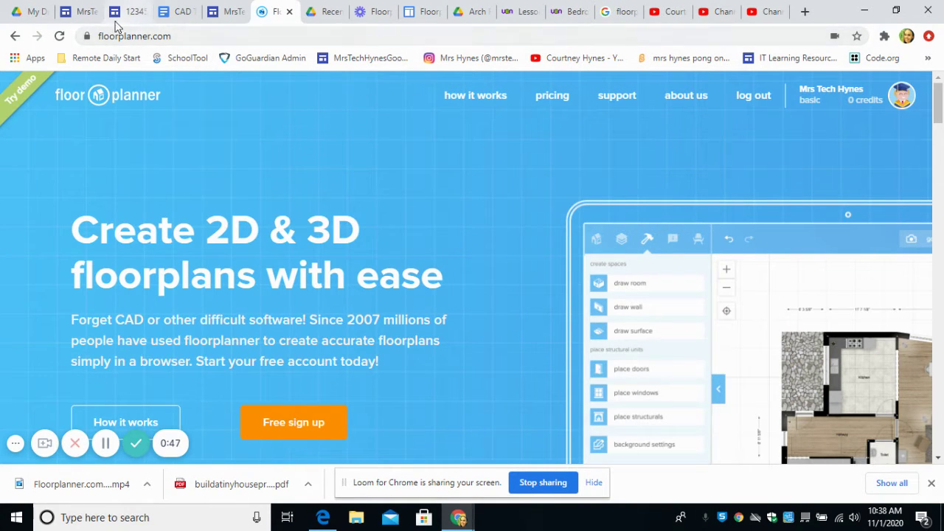
pyautogui.click(838, 95)
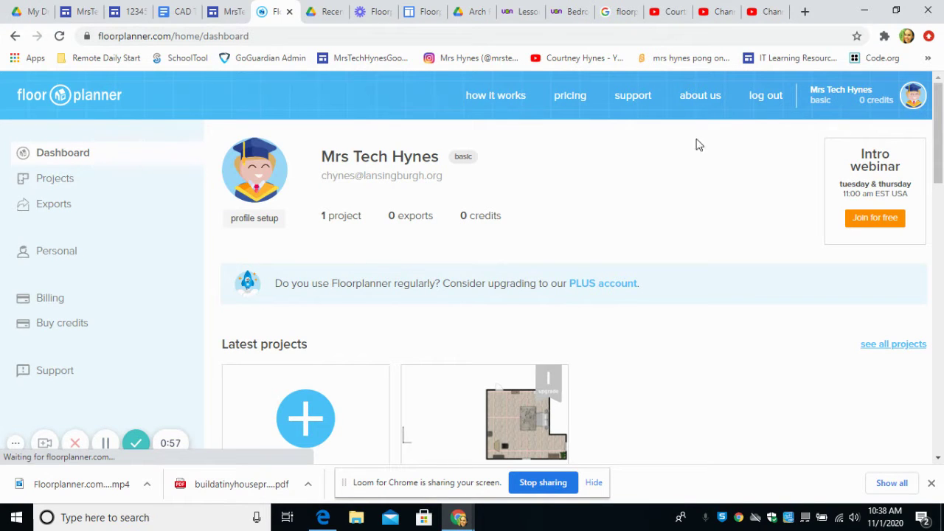
pyautogui.scroll(-2, 517, 439)
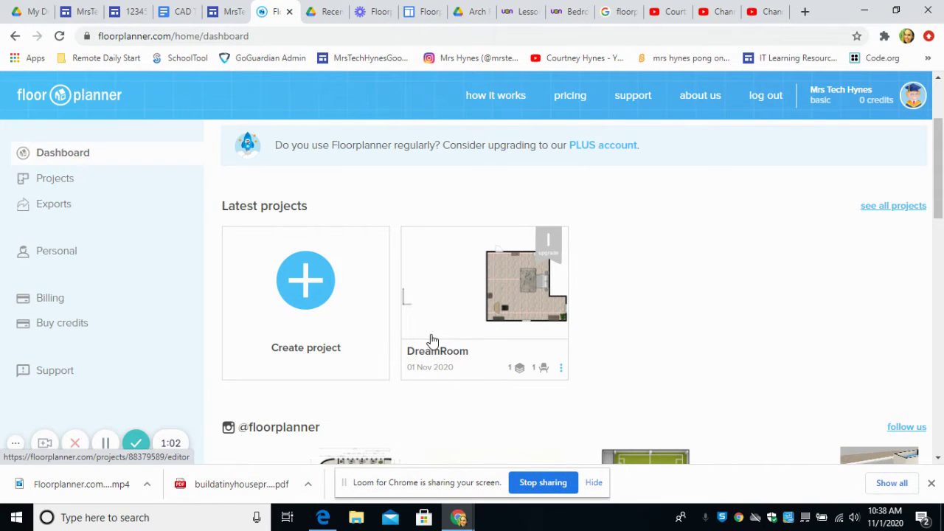
pyautogui.click(507, 290)
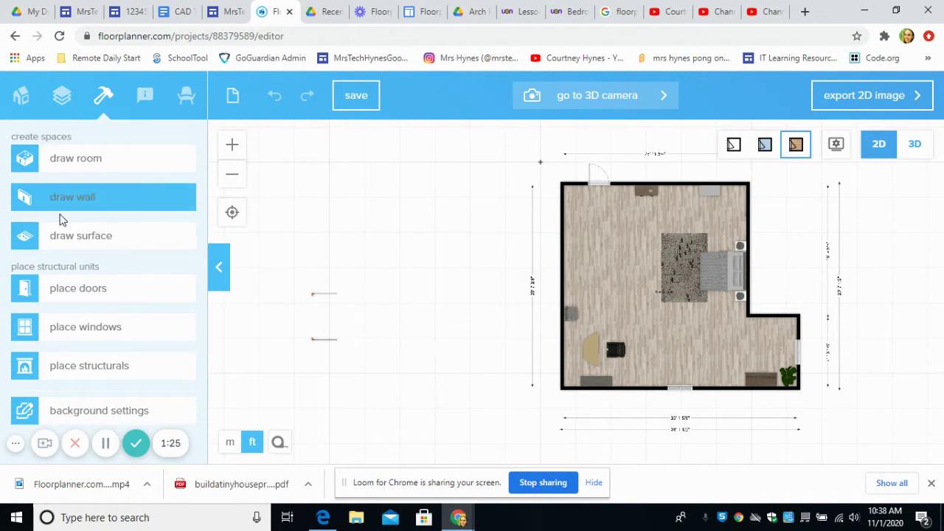
# - Show the project settings and shift the patterned rug at the foot of the bed slightly down the plan
pyautogui.click(24, 98)
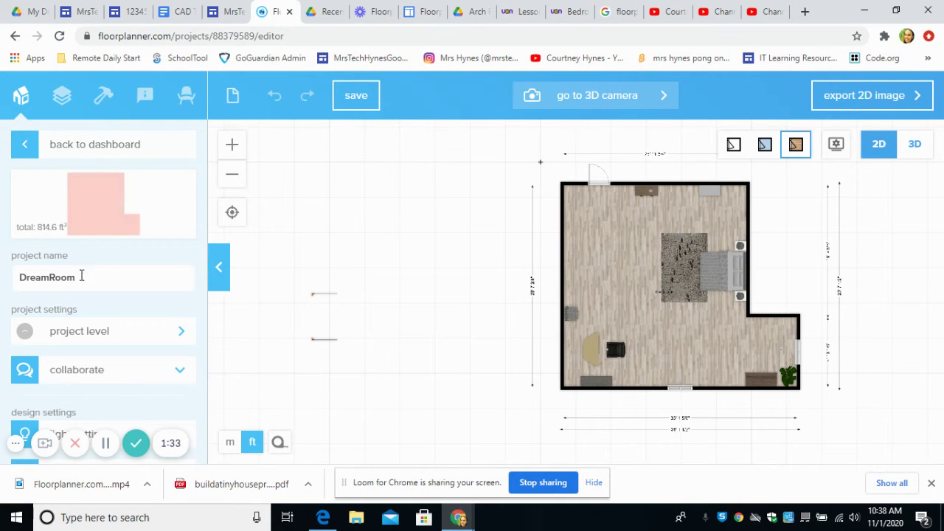
pyautogui.click(44, 281)
pyautogui.moveTo(677, 260)
pyautogui.mouseDown()
pyautogui.moveTo(617, 261)
pyautogui.moveTo(675, 261)
pyautogui.mouseUp()
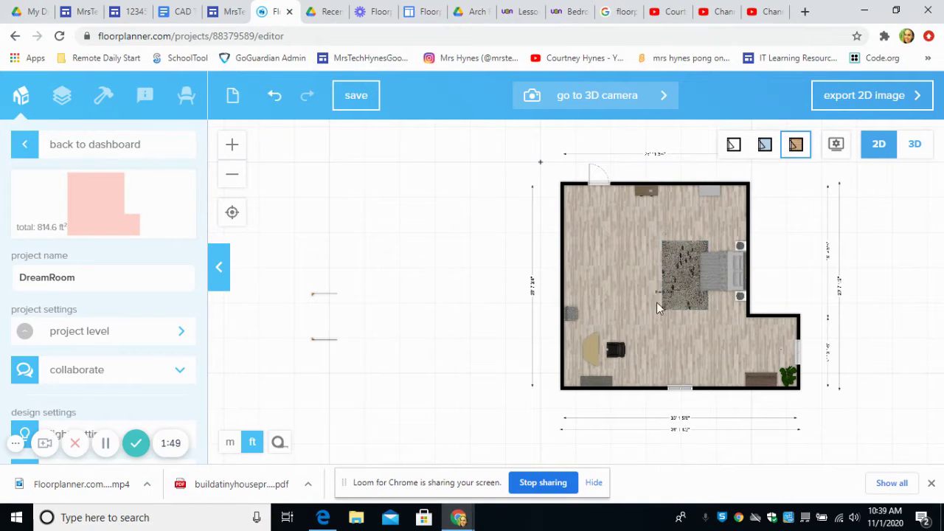
pyautogui.click(63, 95)
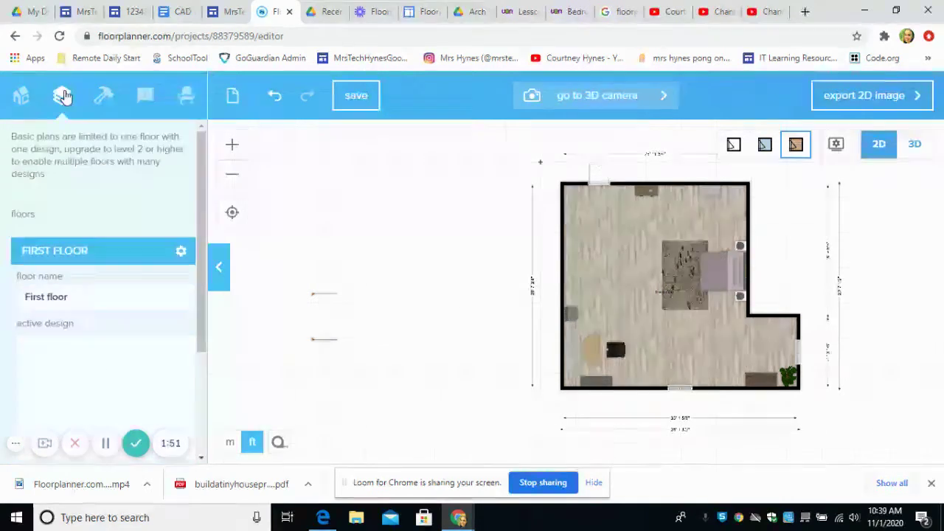
pyautogui.scroll(-3, 67, 297)
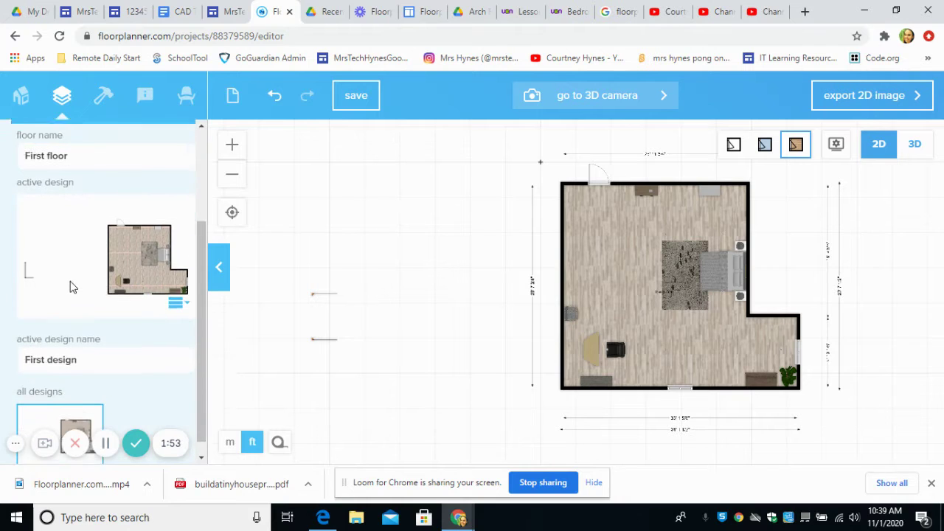
pyautogui.scroll(3, 70, 288)
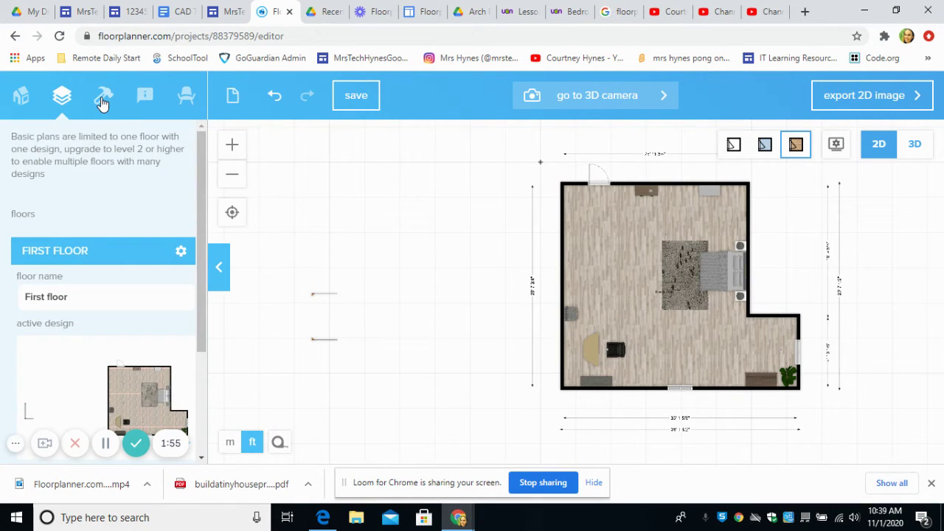
pyautogui.click(103, 100)
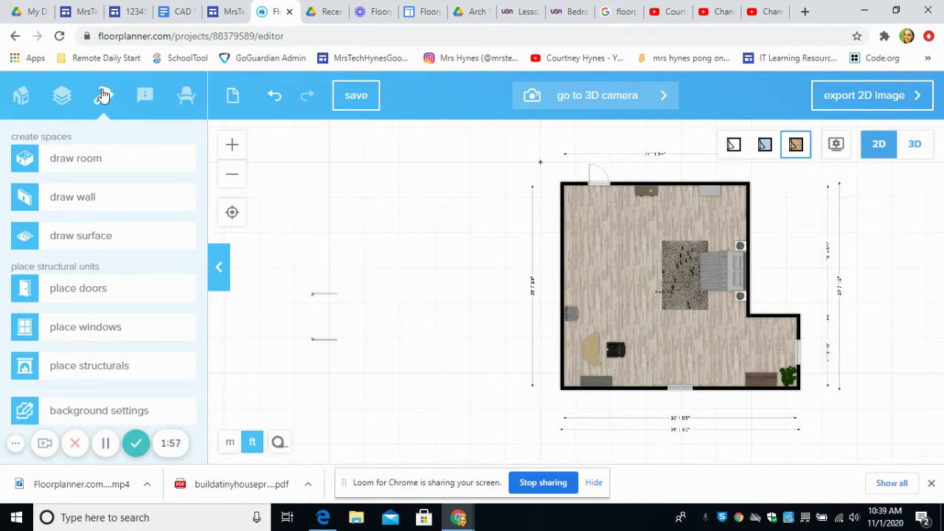
pyautogui.click(76, 160)
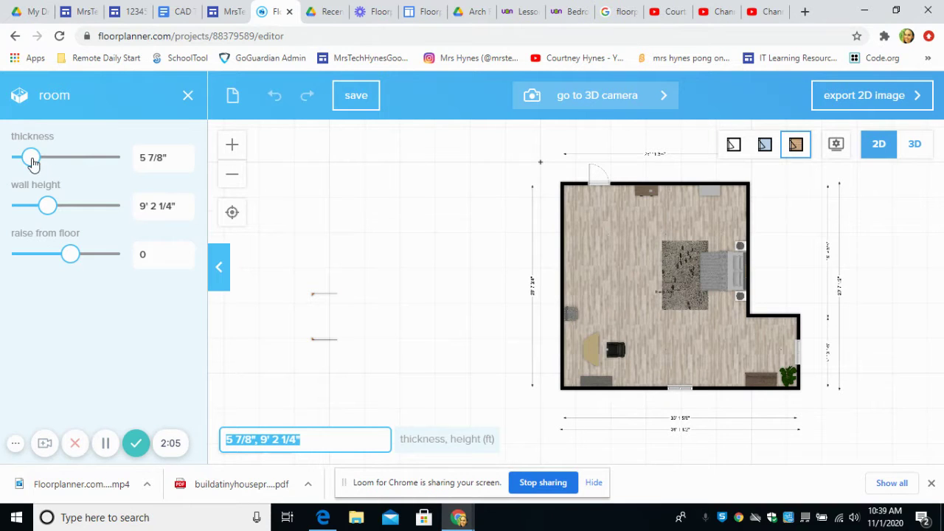
pyautogui.click(188, 95)
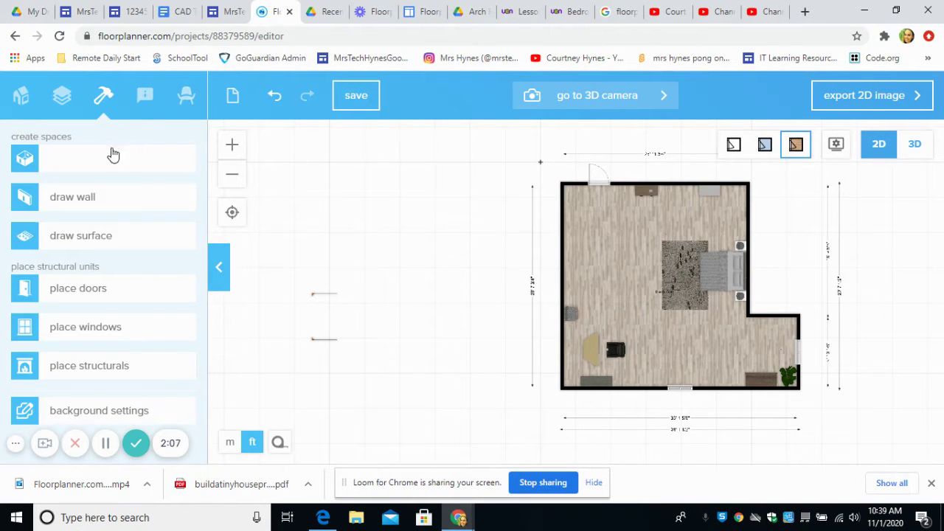
pyautogui.click(101, 236)
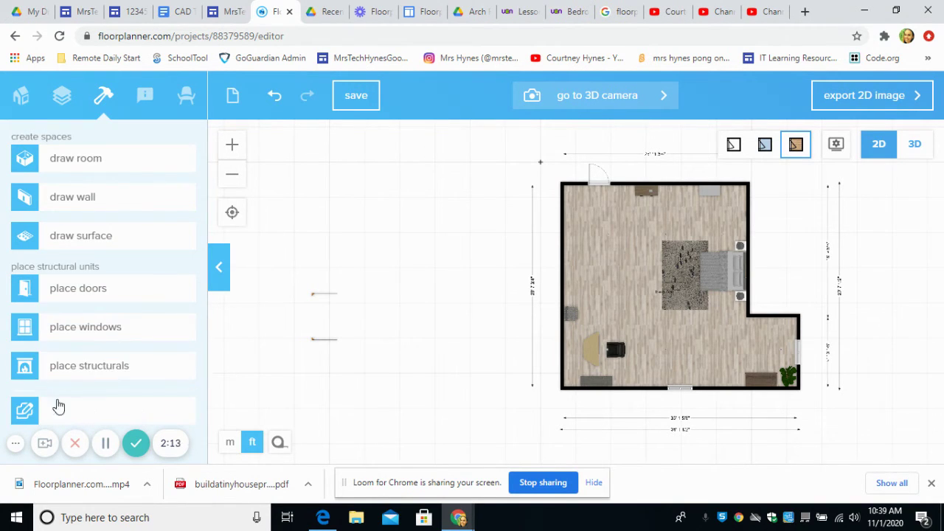
# - Examine the 2D door symbols available for placing in the plan
pyautogui.click(62, 295)
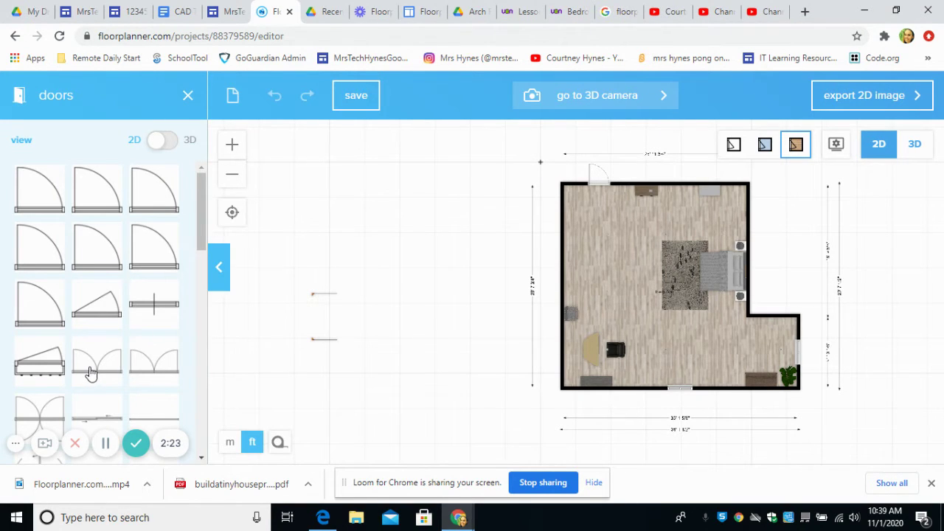
pyautogui.scroll(-3, 110, 361)
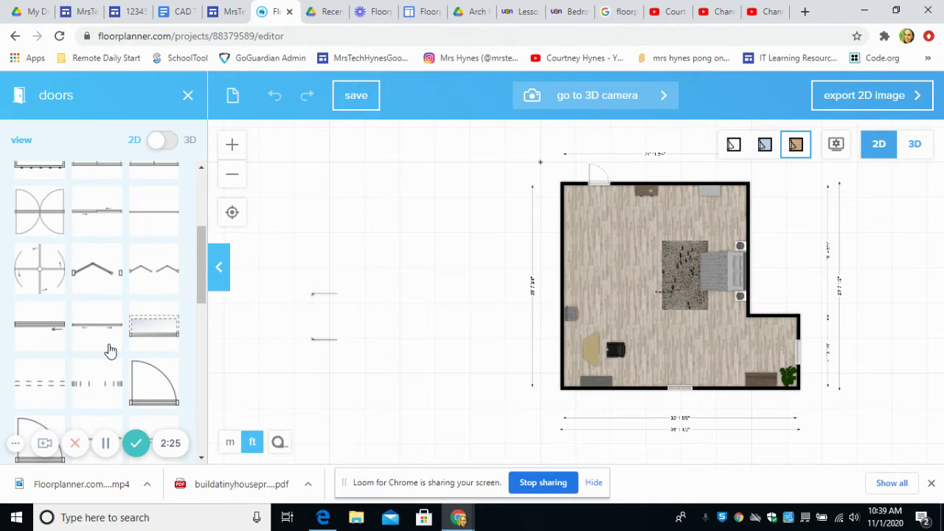
pyautogui.scroll(-3, 111, 347)
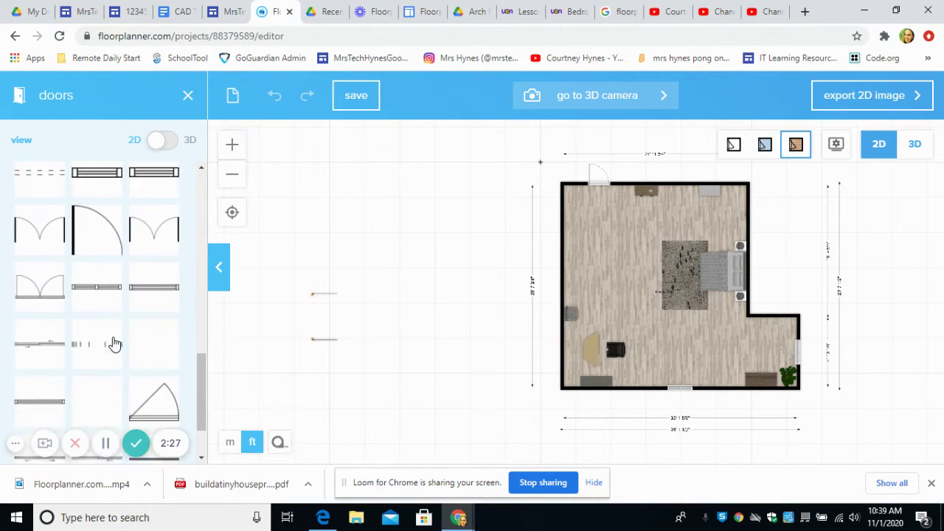
pyautogui.scroll(-1, 112, 344)
pyautogui.scroll(2, 111, 343)
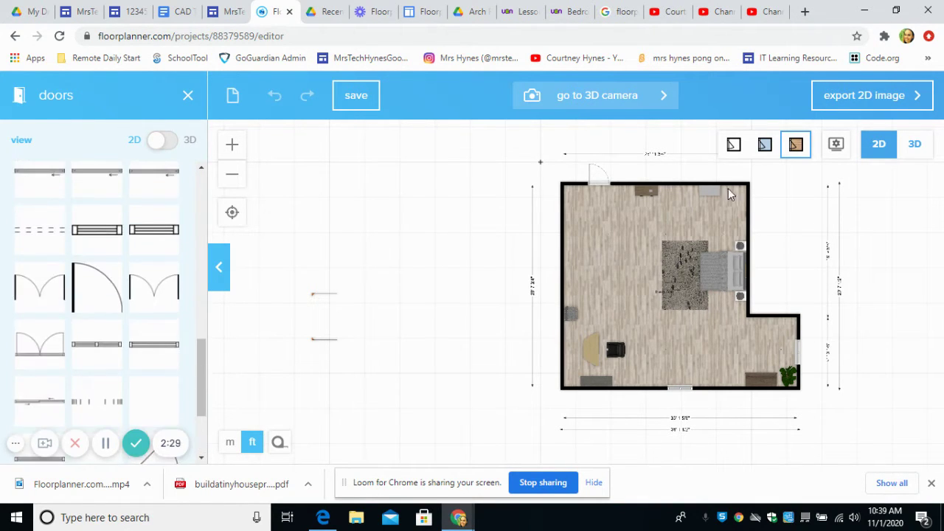
pyautogui.click(561, 184)
pyautogui.scroll(5, 93, 203)
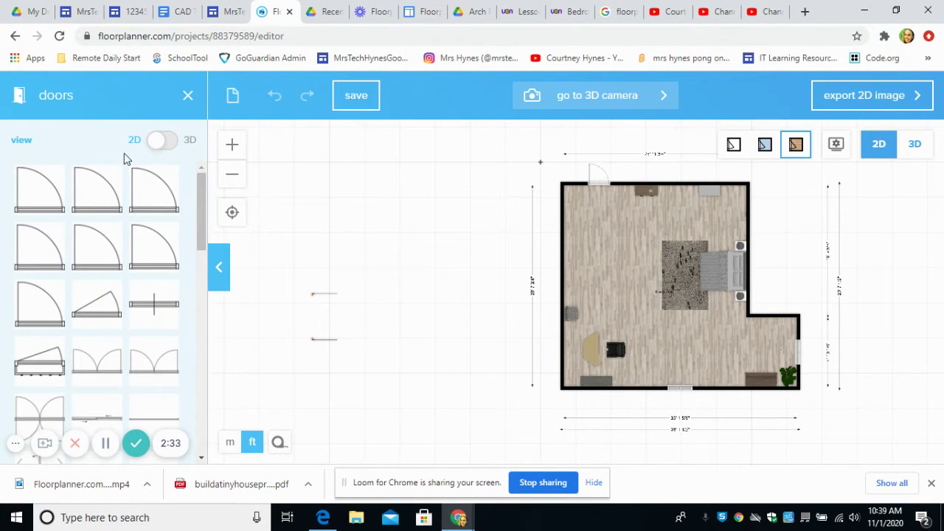
pyautogui.click(187, 96)
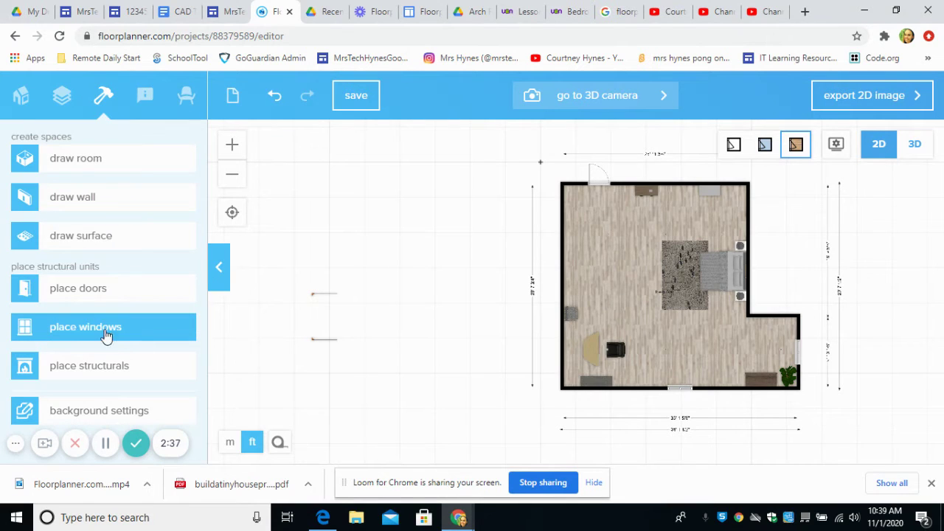
# - Show the window library in 3D and place the diamond-lattice window in the lower part of the room's left wall
pyautogui.click(79, 335)
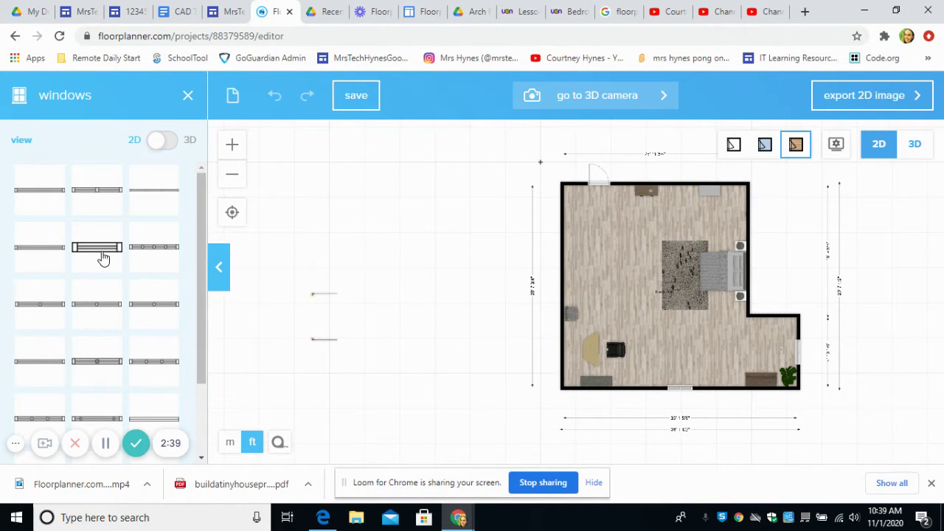
pyautogui.scroll(-3, 115, 246)
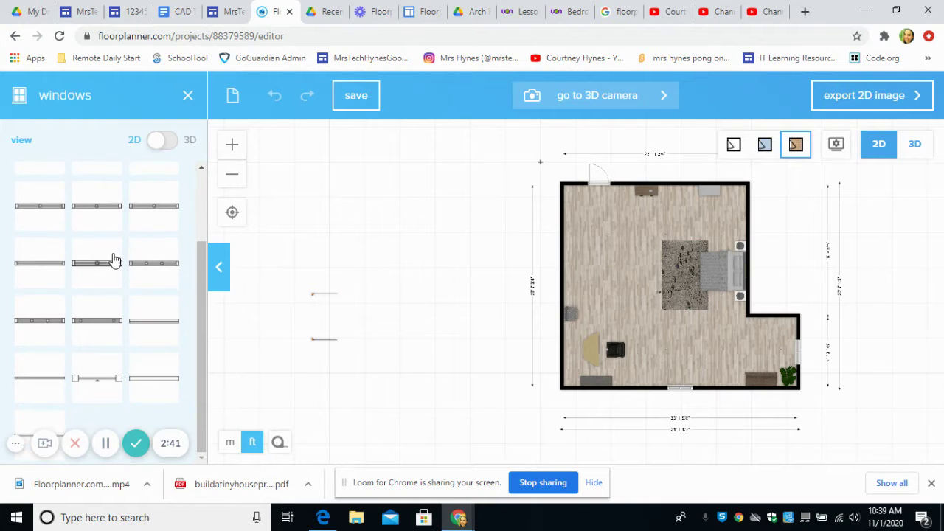
pyautogui.click(161, 140)
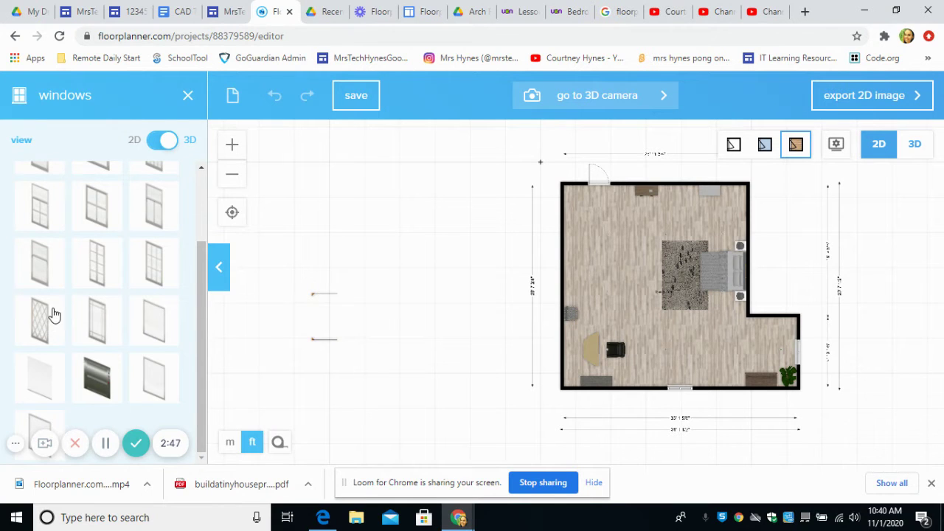
pyautogui.moveTo(42, 318); pyautogui.dragTo(566, 356)
pyautogui.click(188, 97)
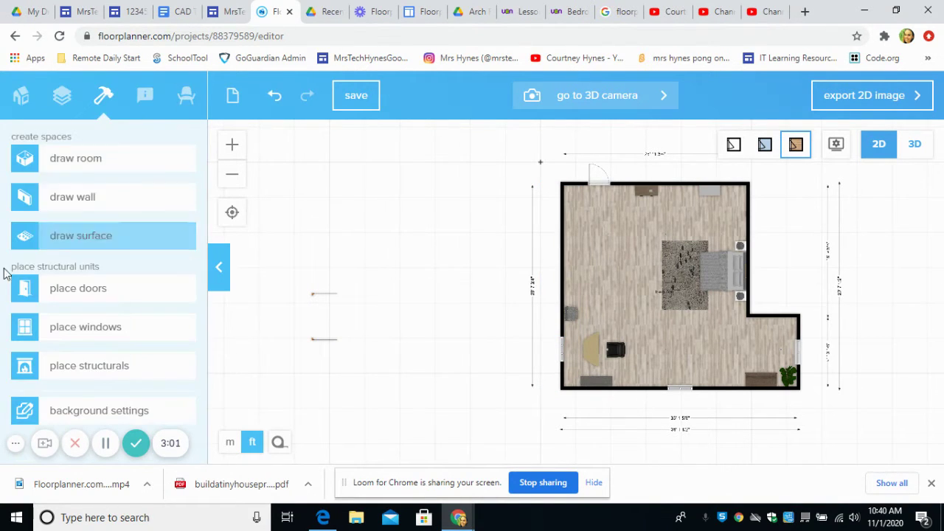
# - Place a fireplace against the bottom wall of the lower-right alcove, moving the wardrobe from there to the room's upper-left area
pyautogui.click(96, 372)
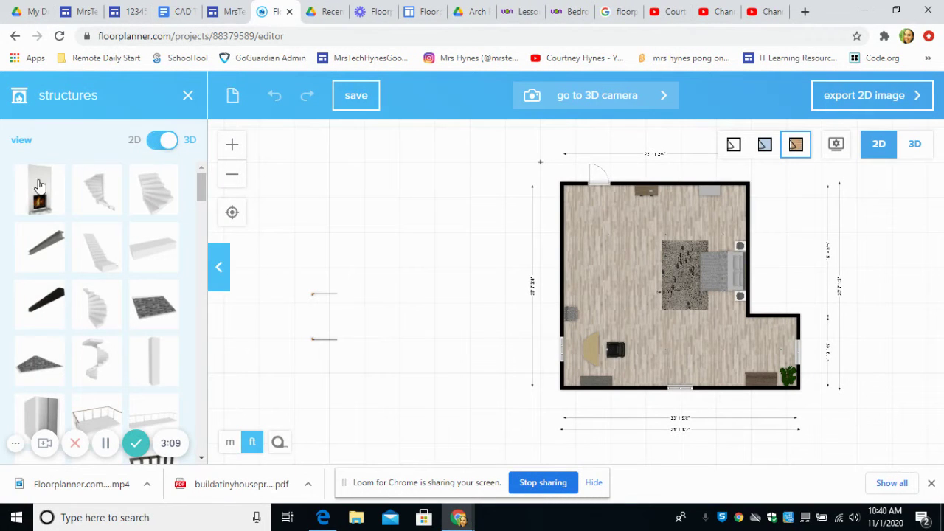
pyautogui.moveTo(30, 193); pyautogui.dragTo(570, 235)
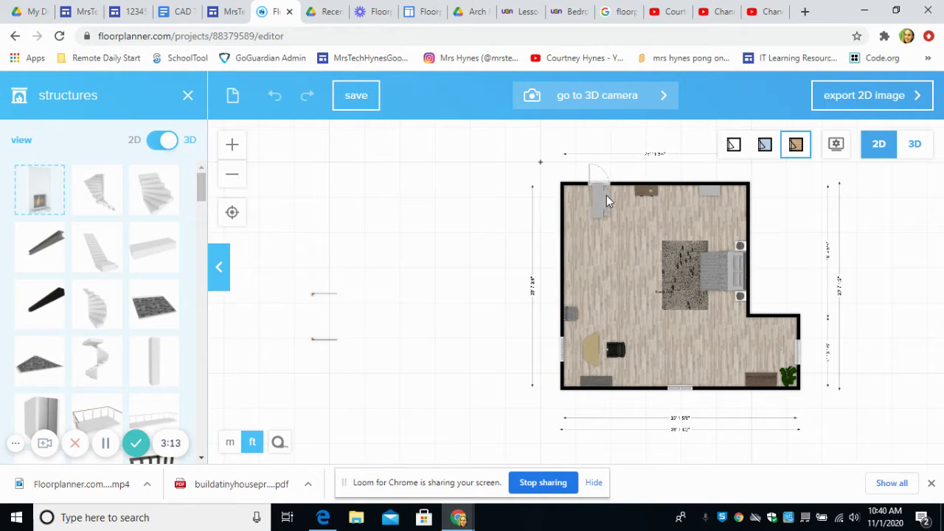
pyautogui.moveTo(608, 190); pyautogui.dragTo(691, 309)
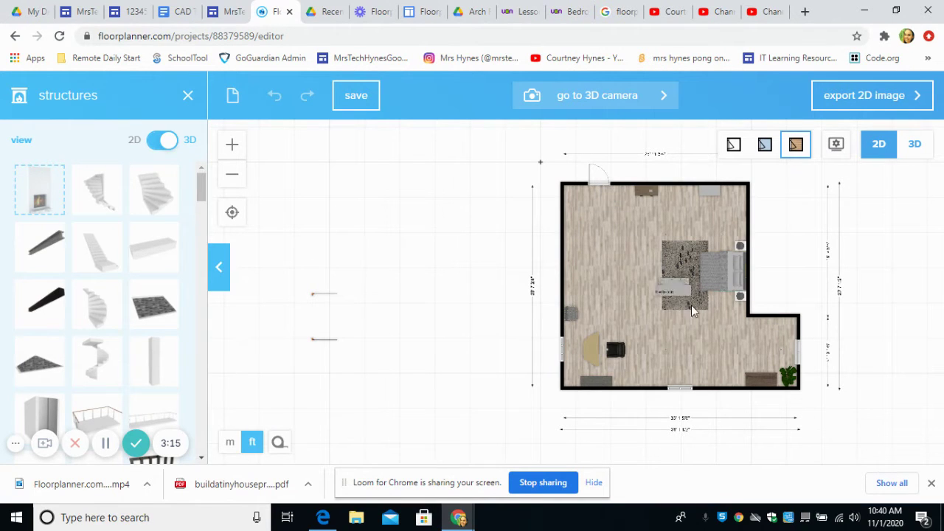
pyautogui.moveTo(756, 391); pyautogui.dragTo(593, 245)
pyautogui.moveTo(765, 358); pyautogui.dragTo(80, 250)
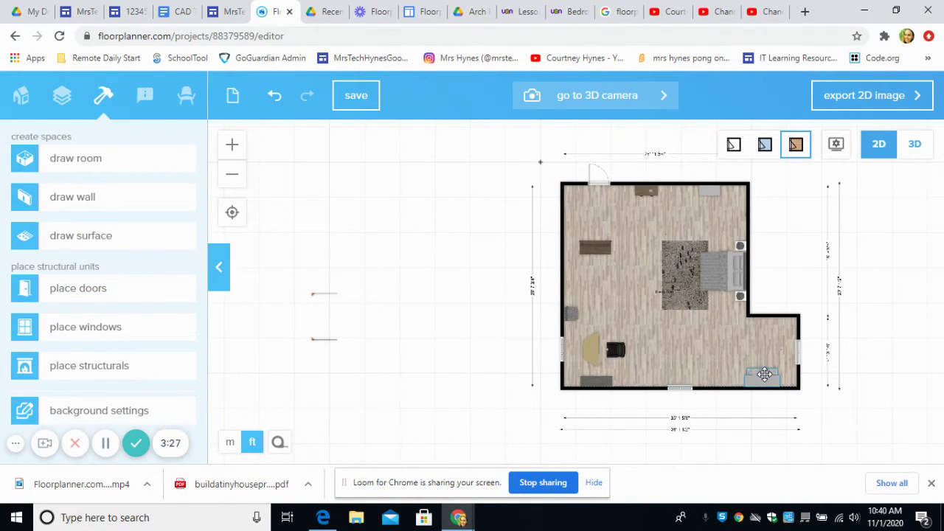
# - Rotate the Oliver Sliding-door Wardrobe to stand vertically in the plan and move it against the upper part of the left wall
pyautogui.click(598, 251)
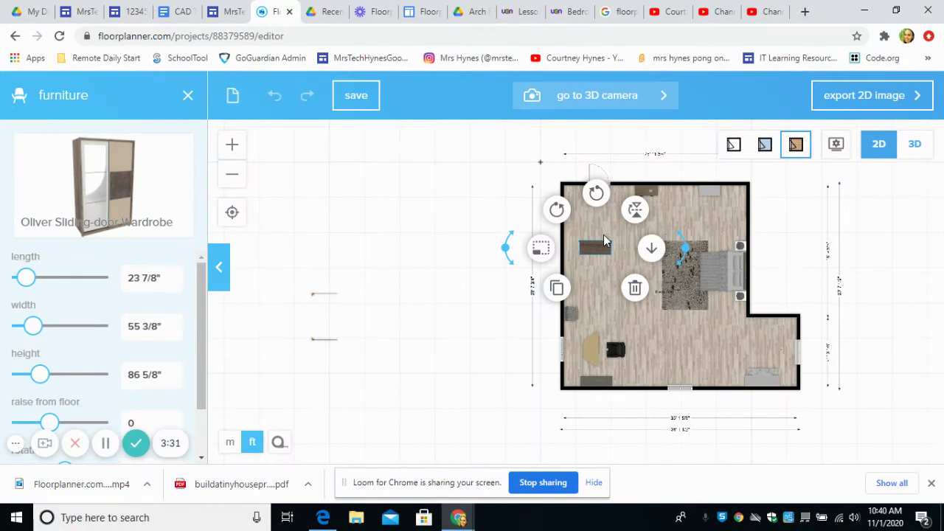
pyautogui.click(556, 210)
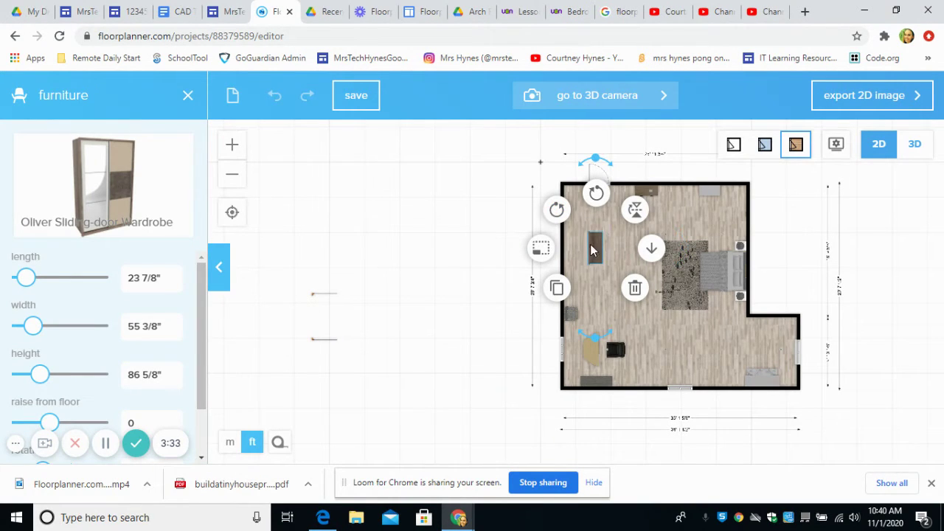
pyautogui.click(582, 247)
pyautogui.moveTo(592, 260)
pyautogui.mouseDown()
pyautogui.moveTo(566, 248)
pyautogui.moveTo(574, 258)
pyautogui.mouseUp()
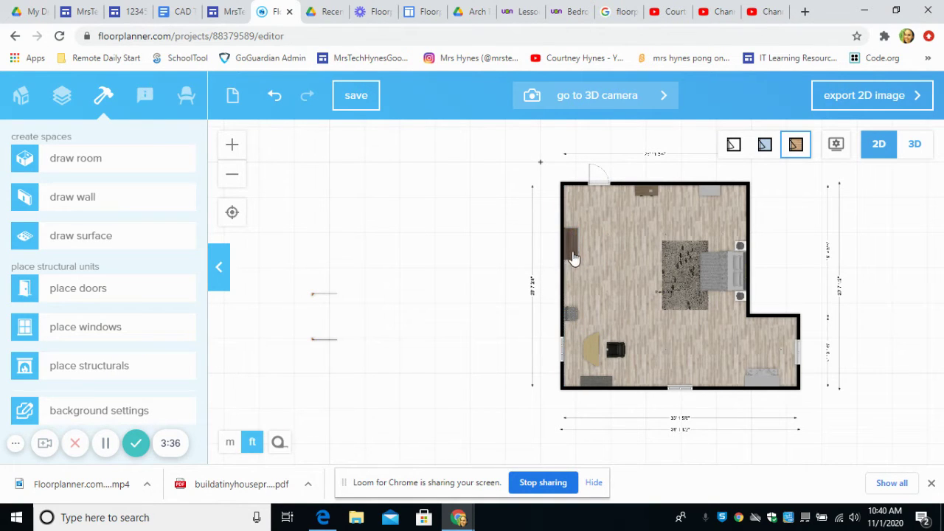
# - Examine the structural items available in 3D for placing in the plan and the backdrop image settings
pyautogui.click(89, 364)
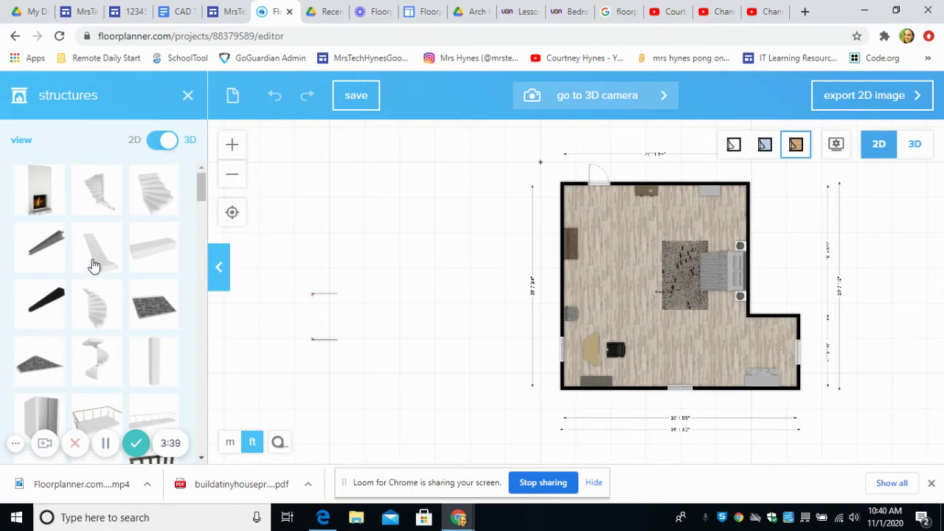
pyautogui.scroll(-3, 93, 265)
pyautogui.scroll(-2, 93, 266)
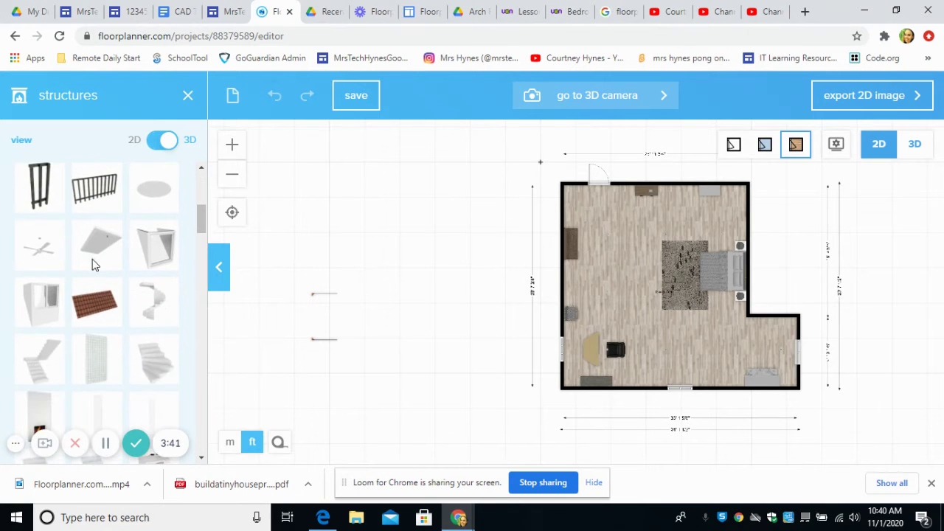
pyautogui.scroll(-4, 93, 265)
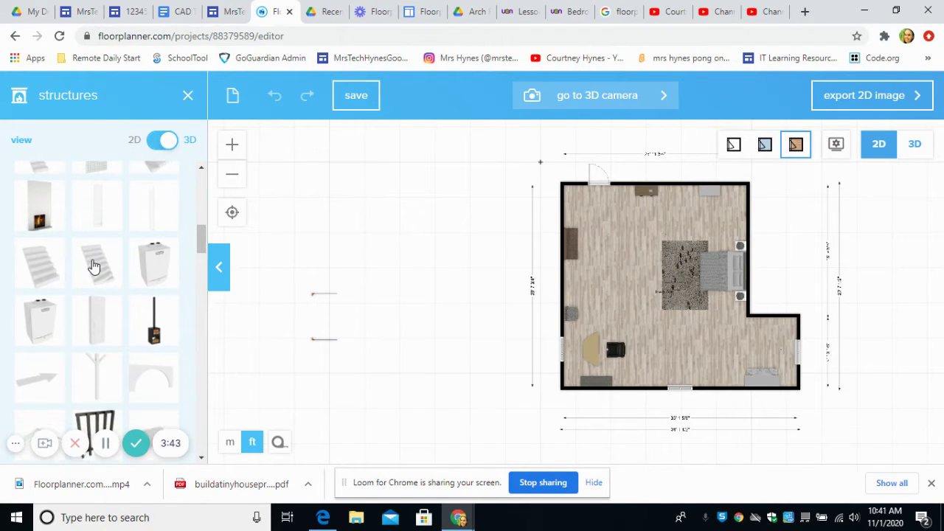
pyautogui.scroll(-3, 96, 295)
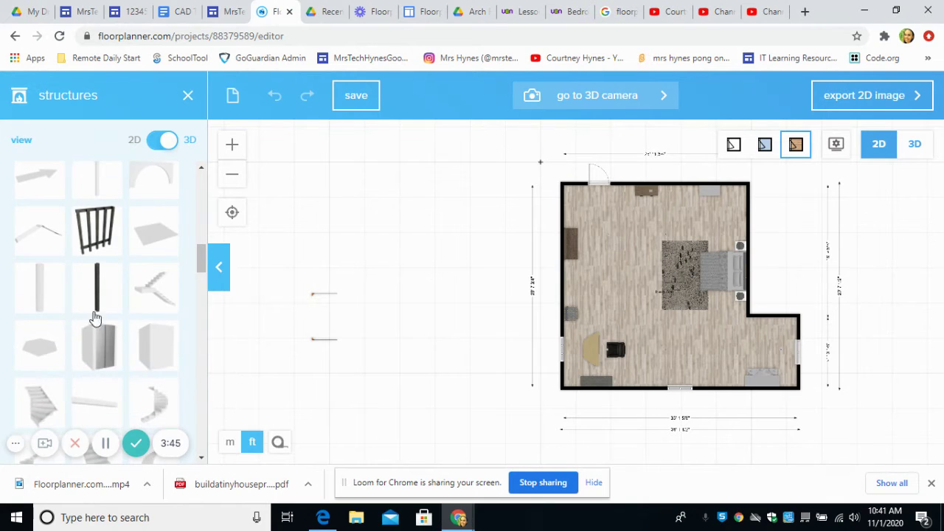
pyautogui.scroll(-2, 101, 359)
pyautogui.scroll(-8, 103, 359)
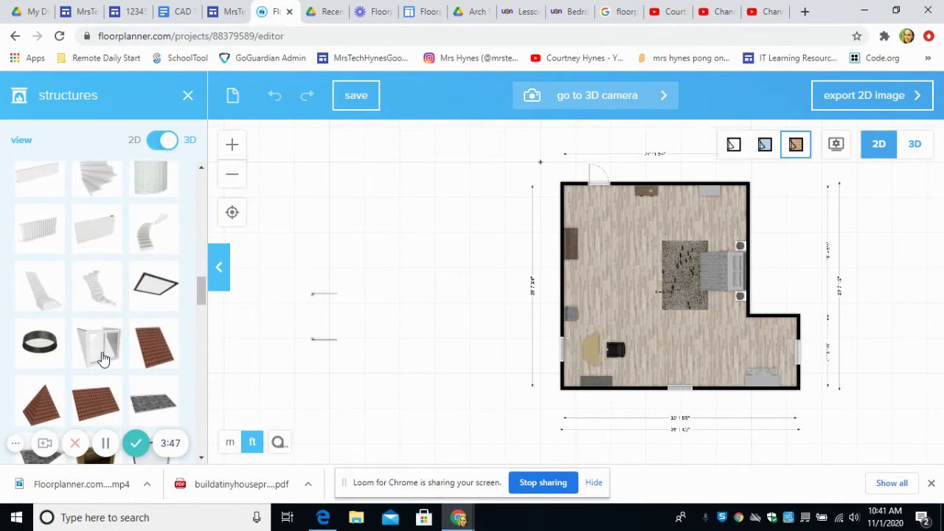
pyautogui.scroll(-5, 103, 359)
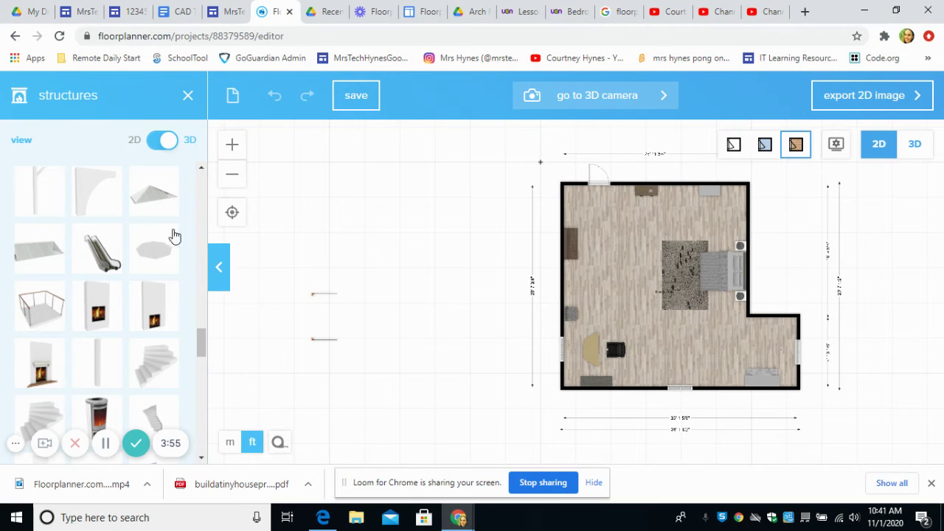
pyautogui.click(188, 96)
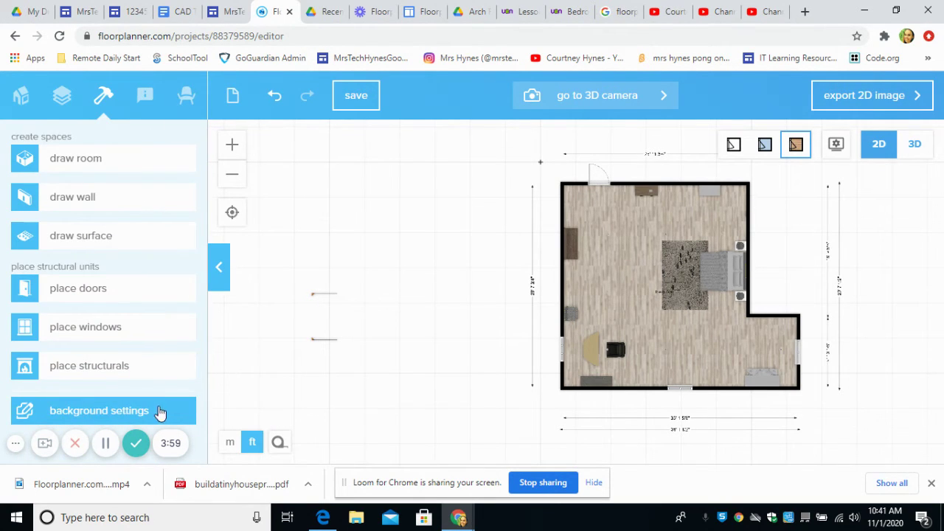
pyautogui.click(98, 411)
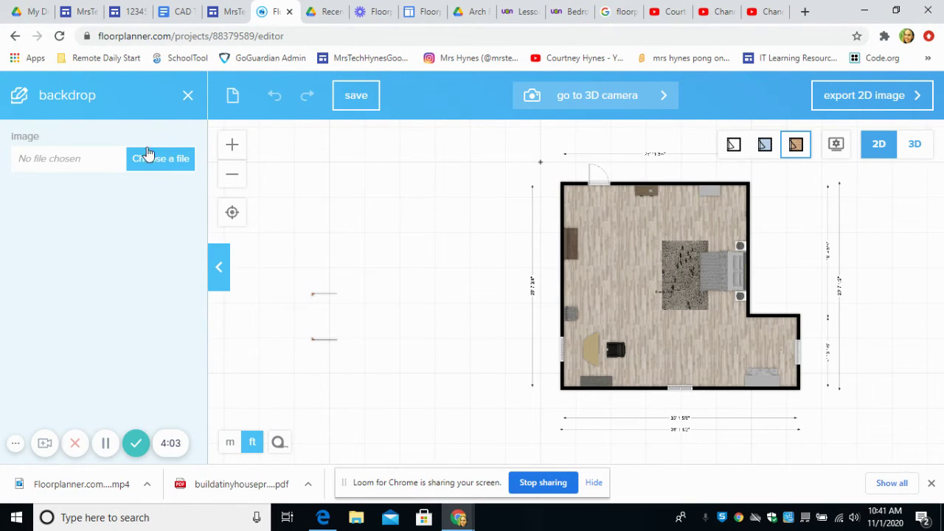
pyautogui.click(187, 95)
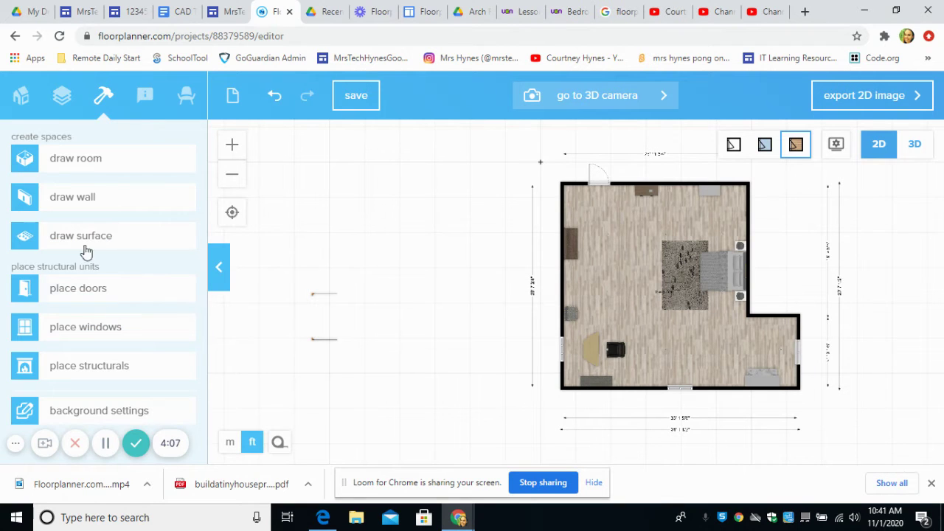
# - Choose the Martian Skies 4 paint as material 1 for a new wall and try to apply it along the room's bottom wall
pyautogui.click(69, 205)
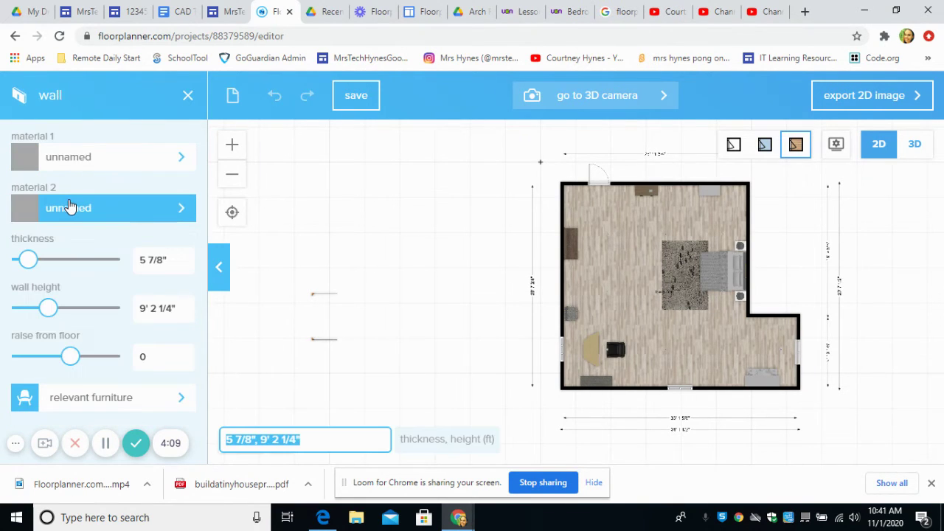
pyautogui.click(76, 156)
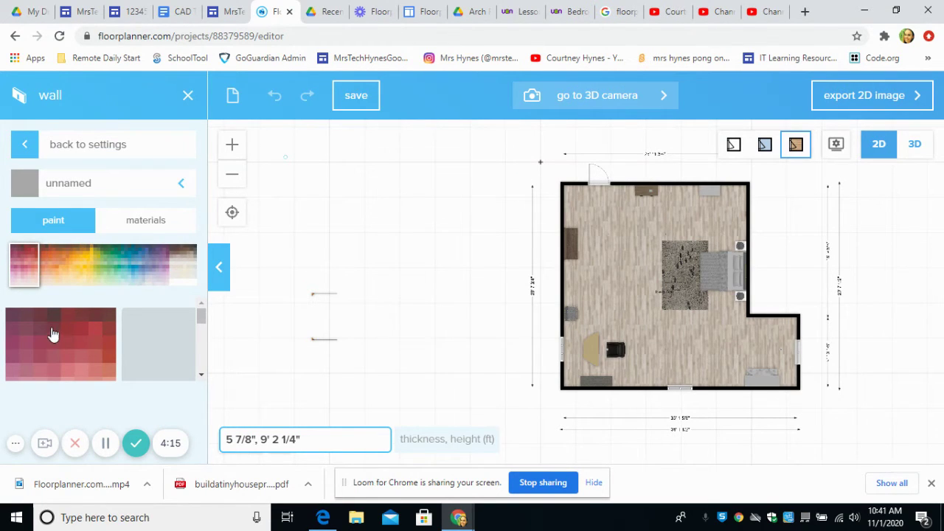
pyautogui.click(137, 265)
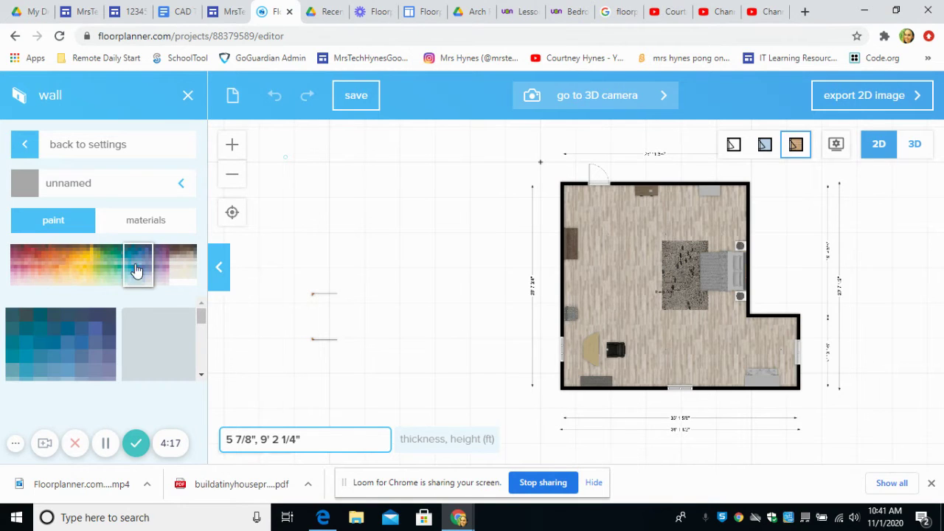
pyautogui.click(95, 357)
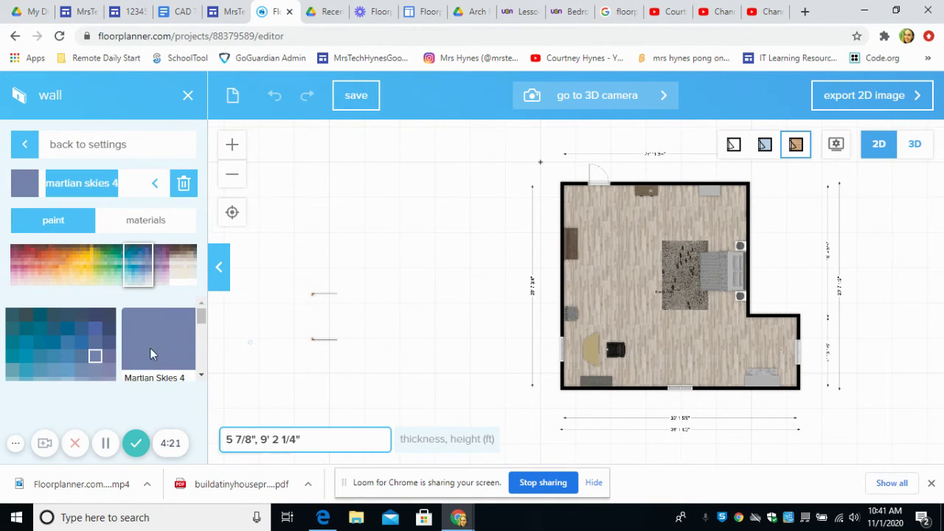
pyautogui.moveTo(631, 403)
pyautogui.mouseDown()
pyautogui.moveTo(585, 379)
pyautogui.moveTo(572, 391)
pyautogui.mouseUp()
# - Show the whole furnished room in 3D and return to the 2D plan
pyautogui.click(909, 148)
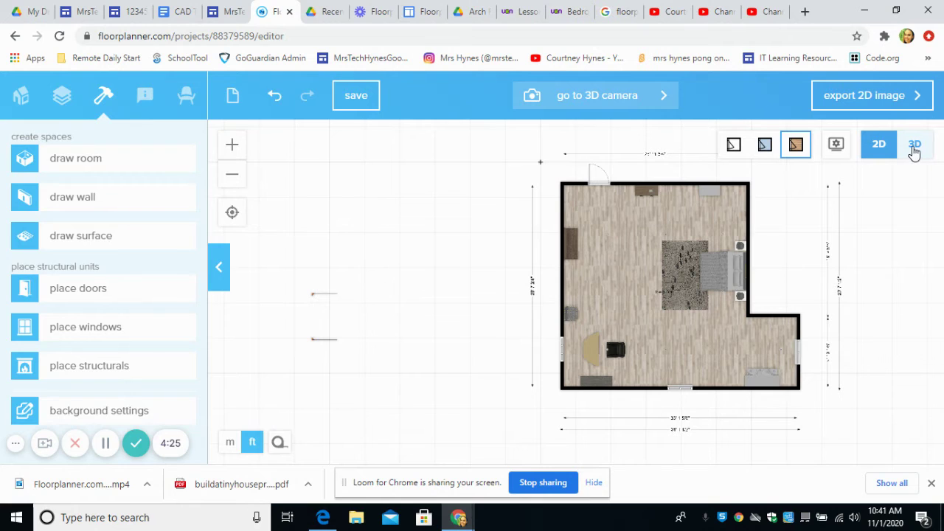
pyautogui.click(914, 151)
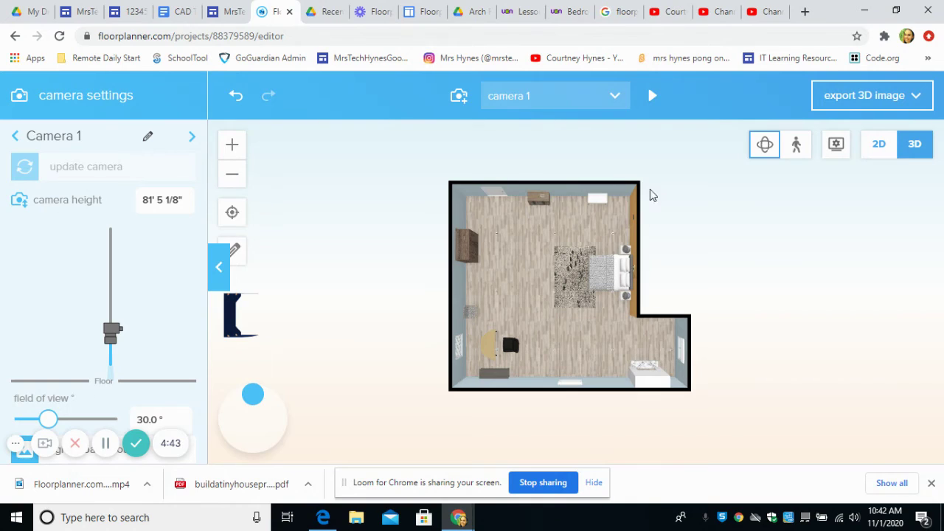
pyautogui.click(877, 144)
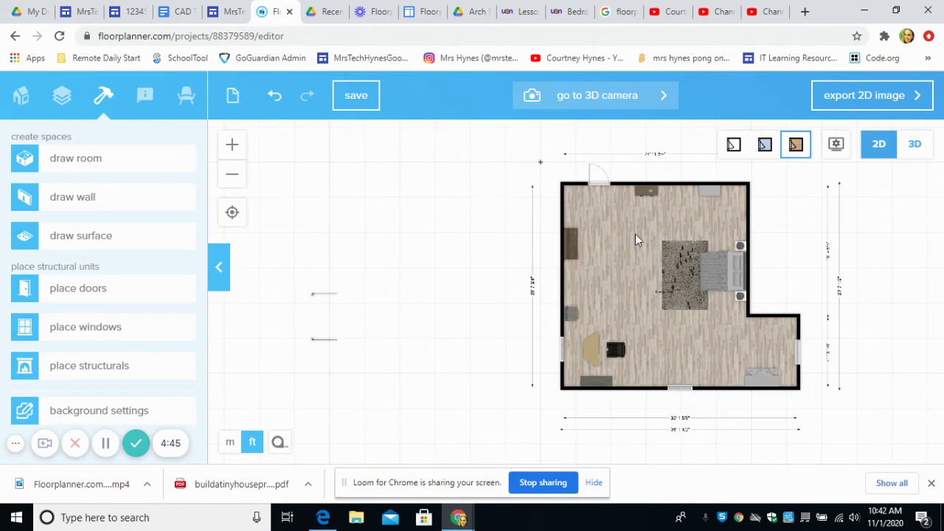
# - Draw a narrow horizontal room outside the bedroom's upper-right wall, above the alcove, and undo it
pyautogui.click(82, 167)
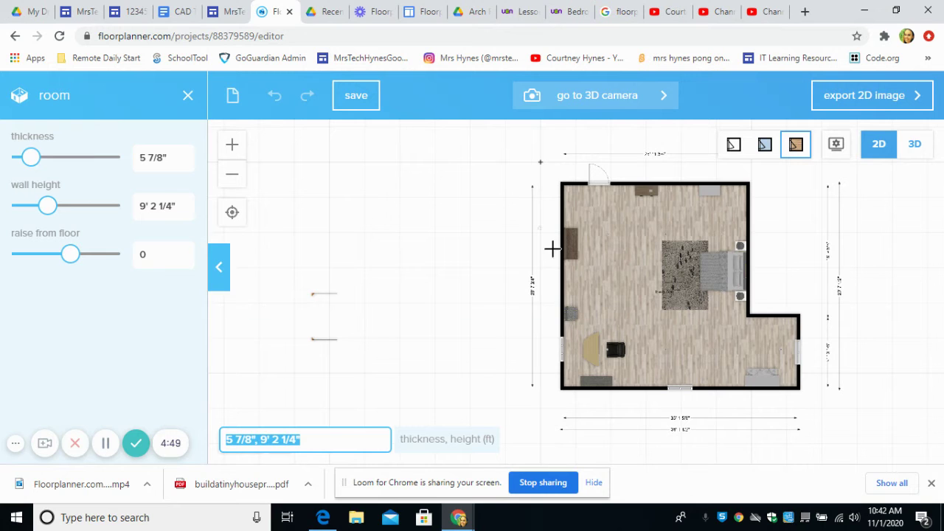
pyautogui.scroll(5, 686, 419)
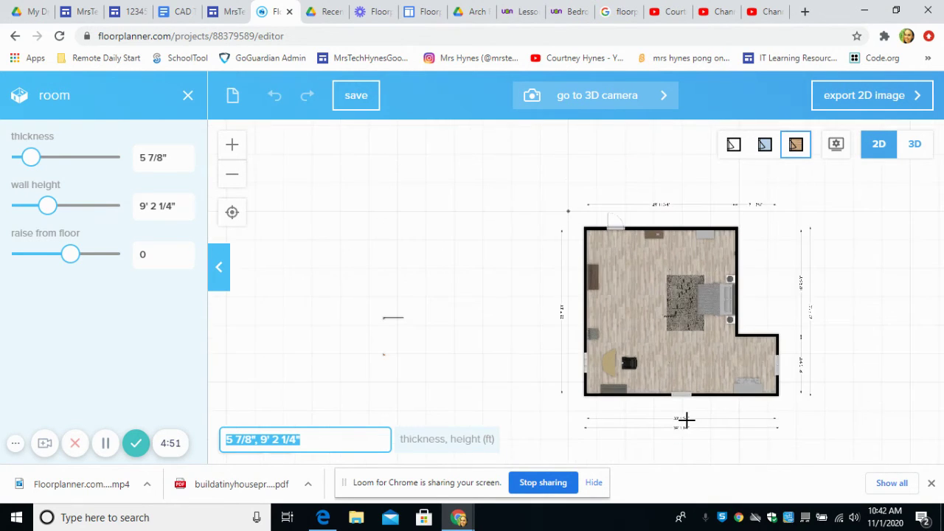
pyautogui.scroll(-5, 685, 419)
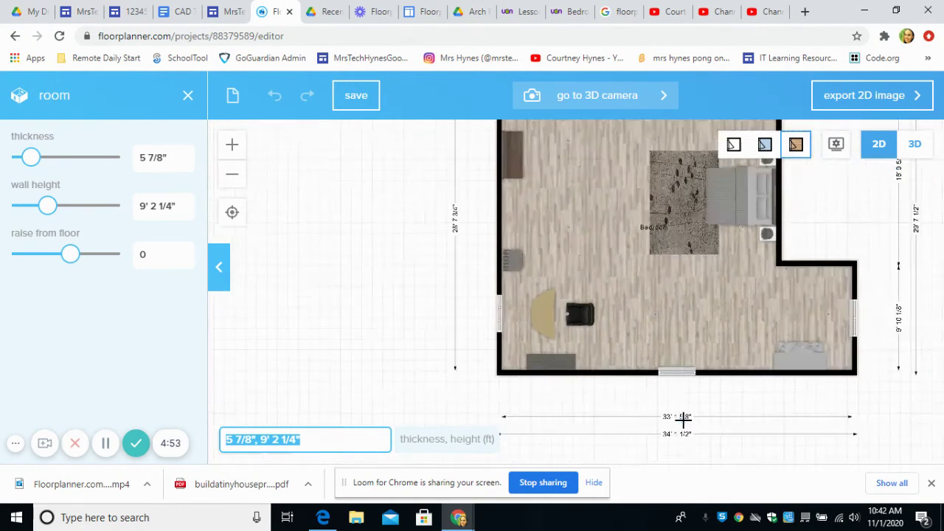
pyautogui.scroll(5, 536, 392)
pyautogui.scroll(-6, 544, 405)
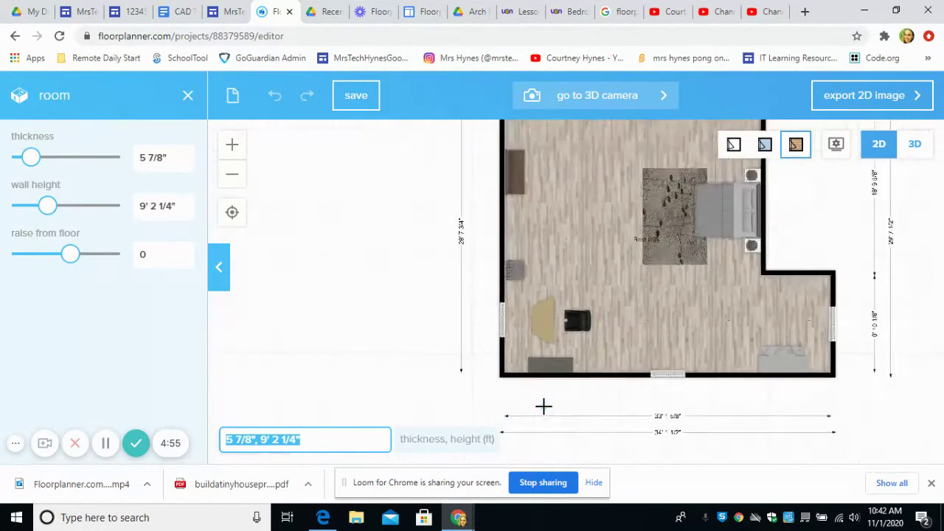
pyautogui.scroll(-3, 811, 317)
pyautogui.scroll(4, 841, 255)
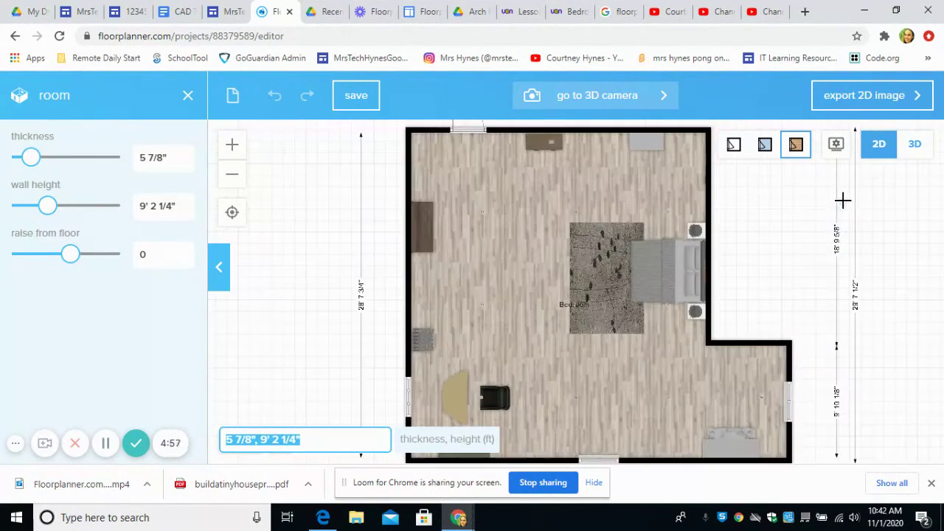
pyautogui.scroll(-4, 830, 232)
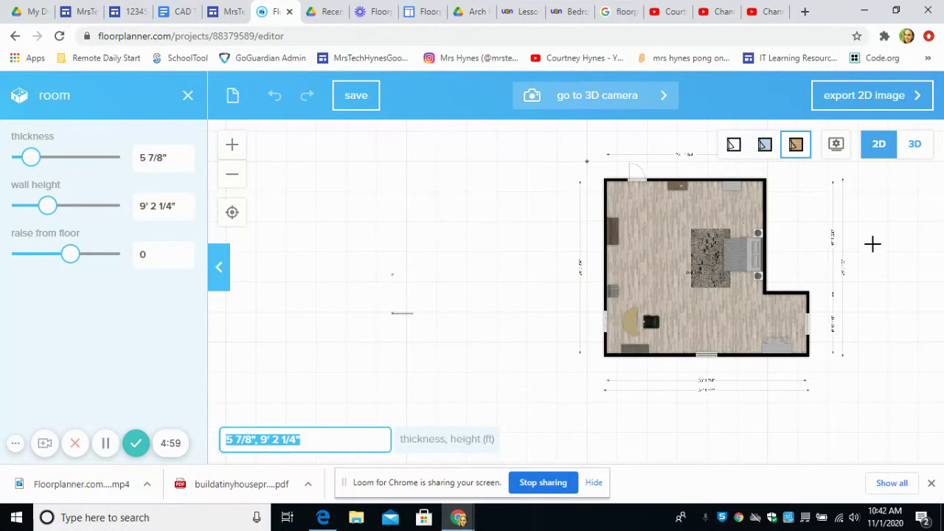
pyautogui.click(872, 243)
pyautogui.click(803, 262)
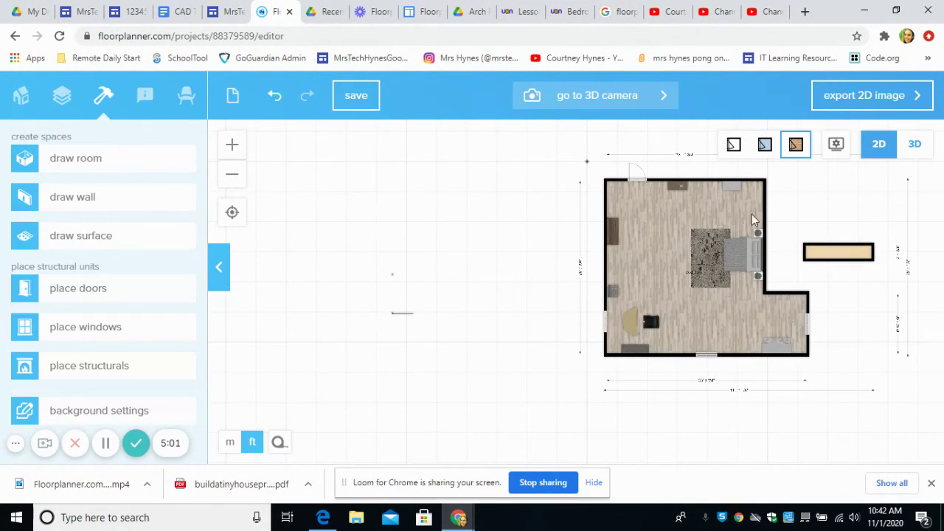
pyautogui.click(275, 95)
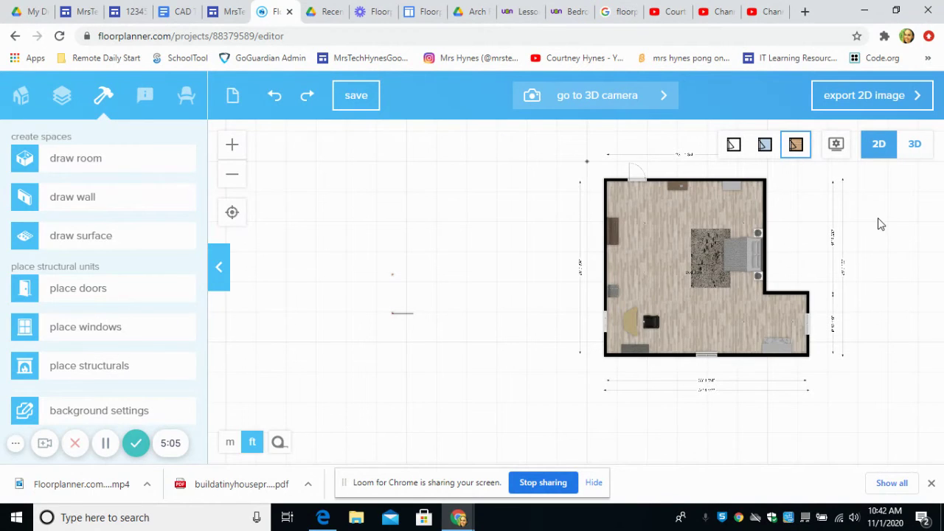
# - View the living room furniture library and the paint colour palette
pyautogui.moveTo(879, 217); pyautogui.dragTo(790, 225)
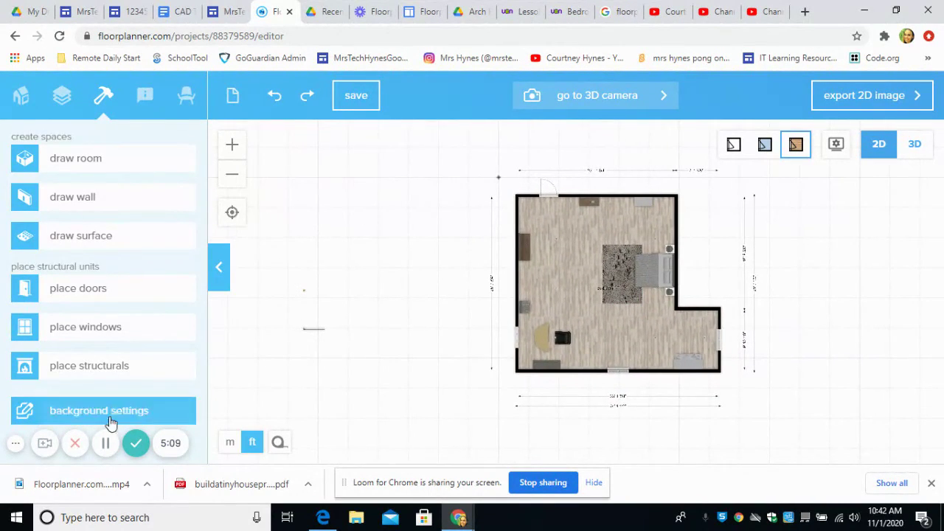
pyautogui.scroll(3, 611, 260)
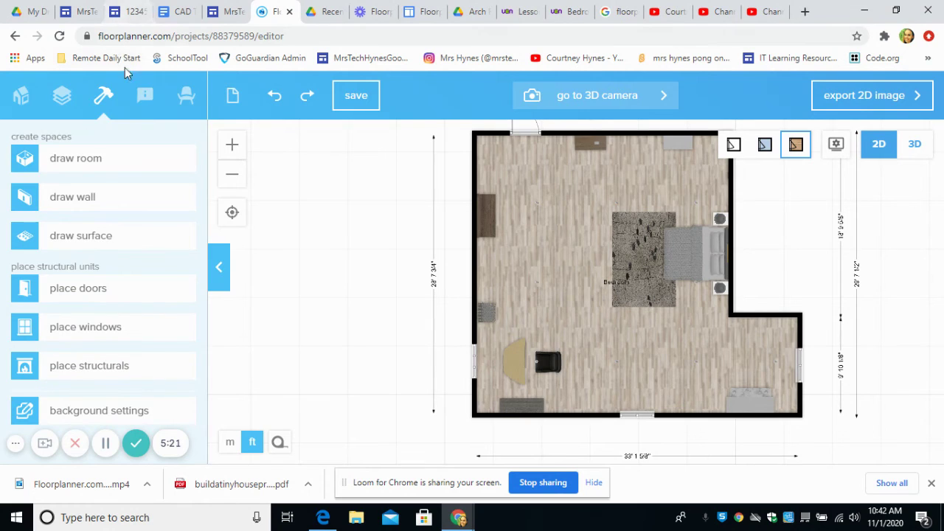
pyautogui.click(183, 96)
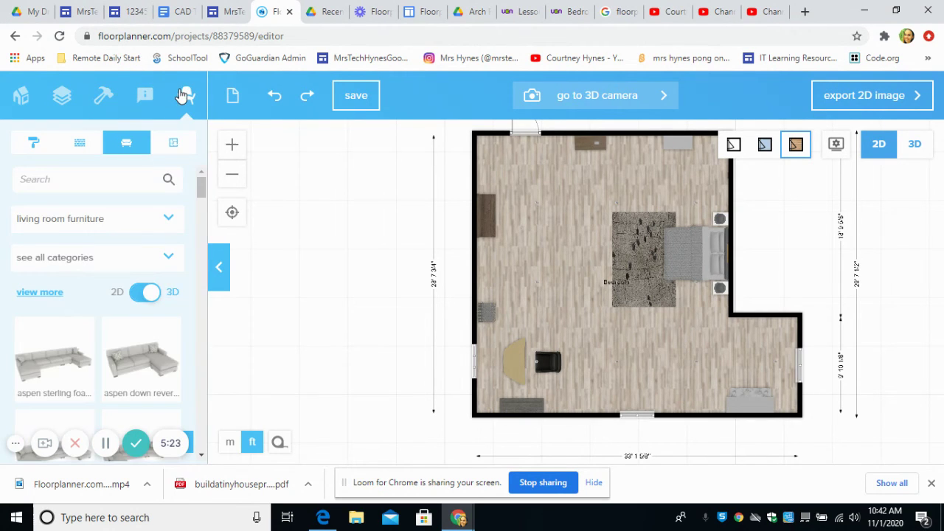
pyautogui.click(104, 100)
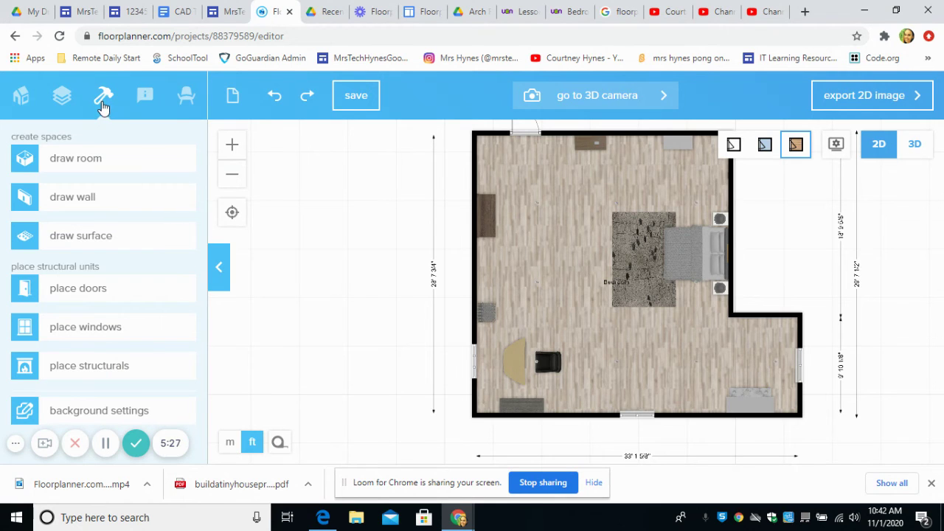
pyautogui.click(184, 97)
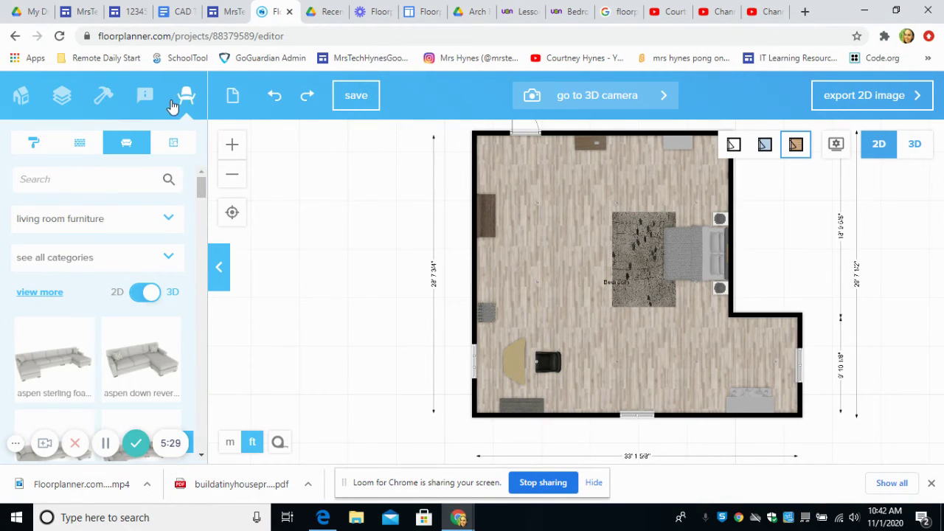
pyautogui.click(31, 143)
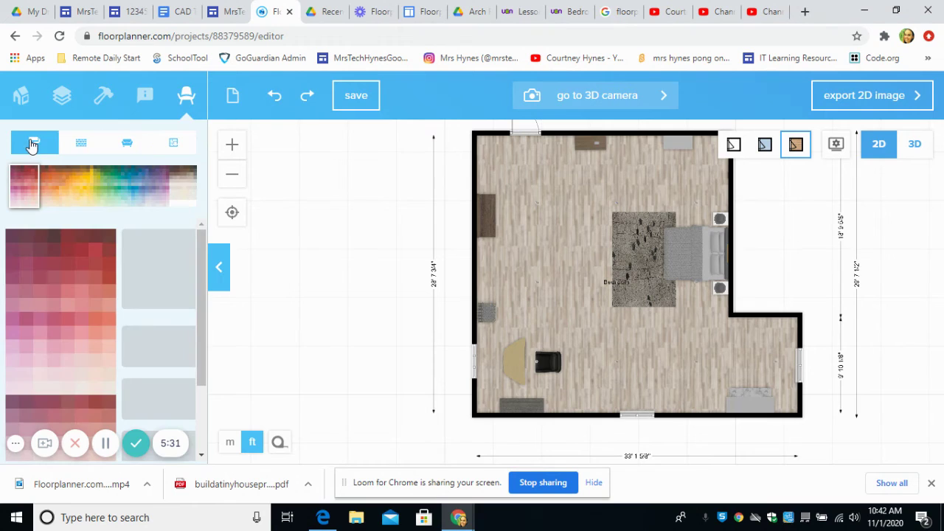
# - Find a dark brown wood parquet among the floor materials, apply it to the bedroom floor and undo the change
pyautogui.click(82, 144)
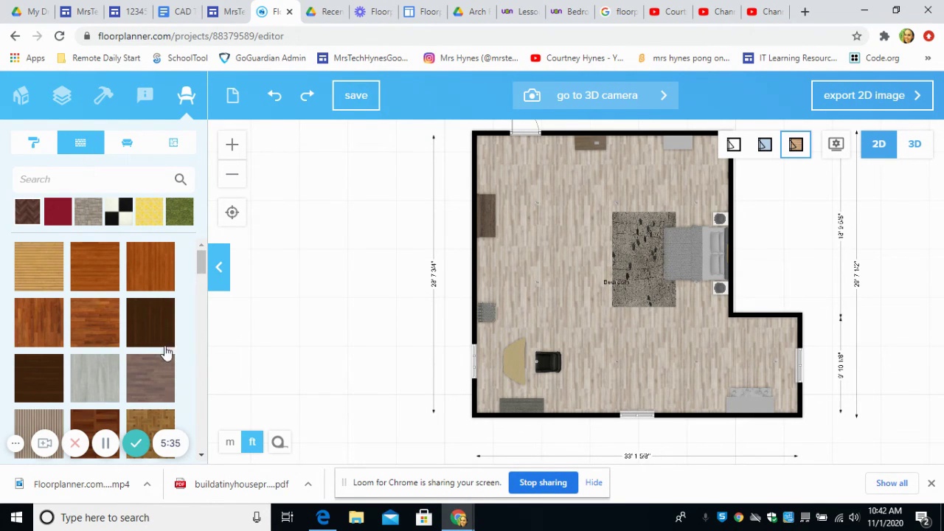
pyautogui.scroll(-2, 194, 350)
pyautogui.scroll(-4, 188, 354)
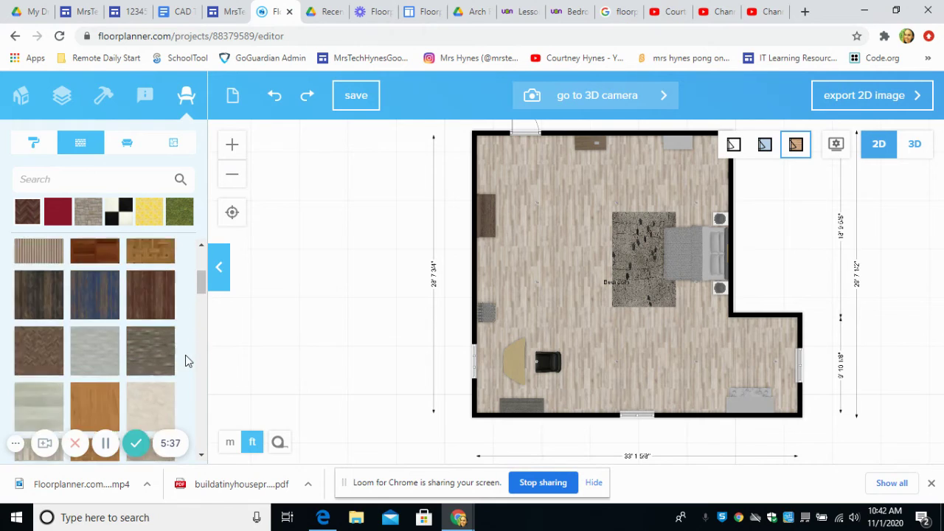
pyautogui.scroll(-2, 186, 367)
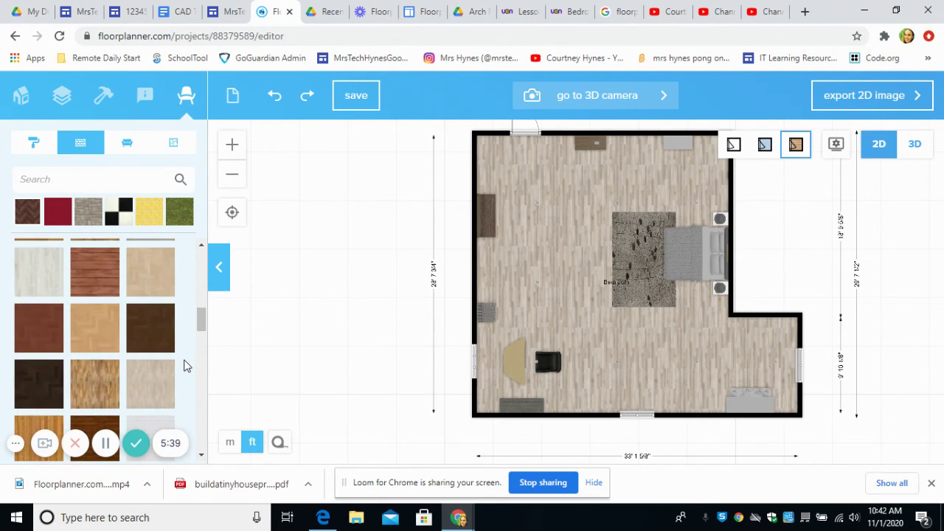
pyautogui.scroll(-4, 186, 366)
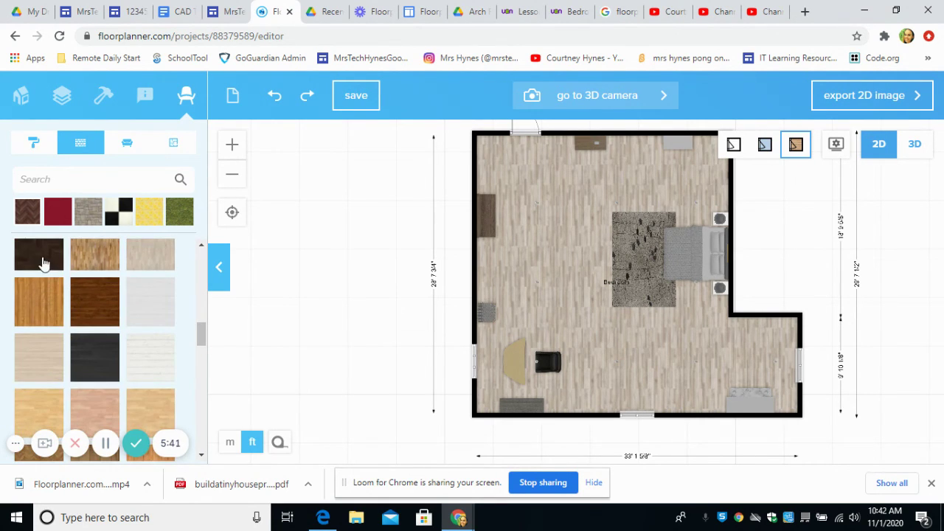
pyautogui.moveTo(46, 263); pyautogui.dragTo(535, 351)
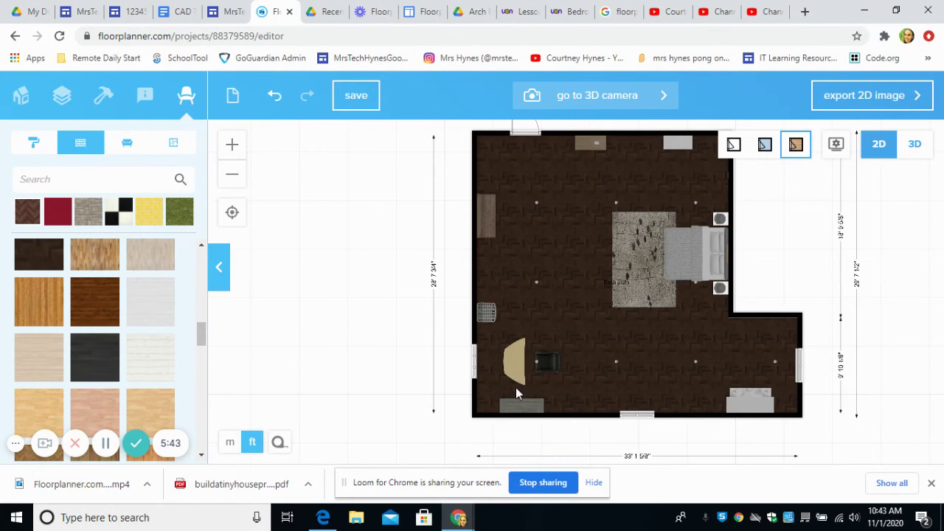
pyautogui.click(271, 98)
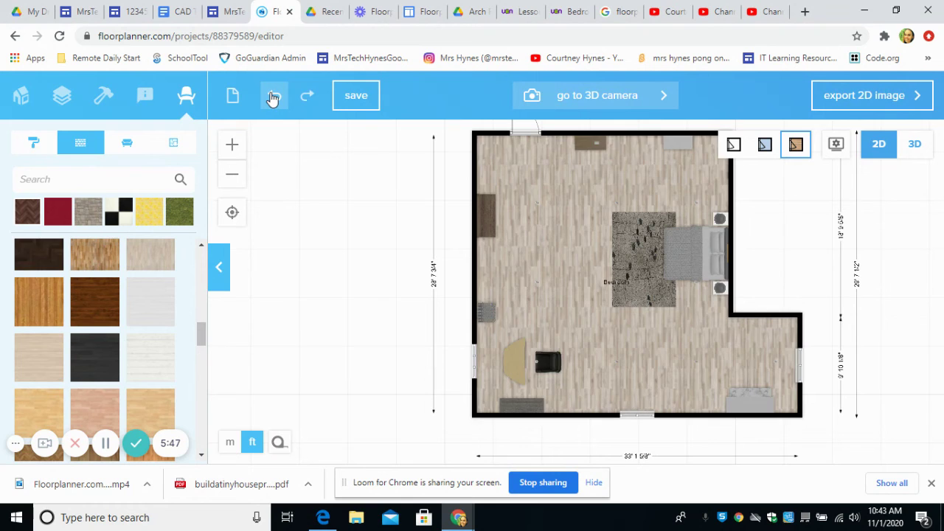
# - Save the floor plan and return to the project dashboard
pyautogui.click(340, 96)
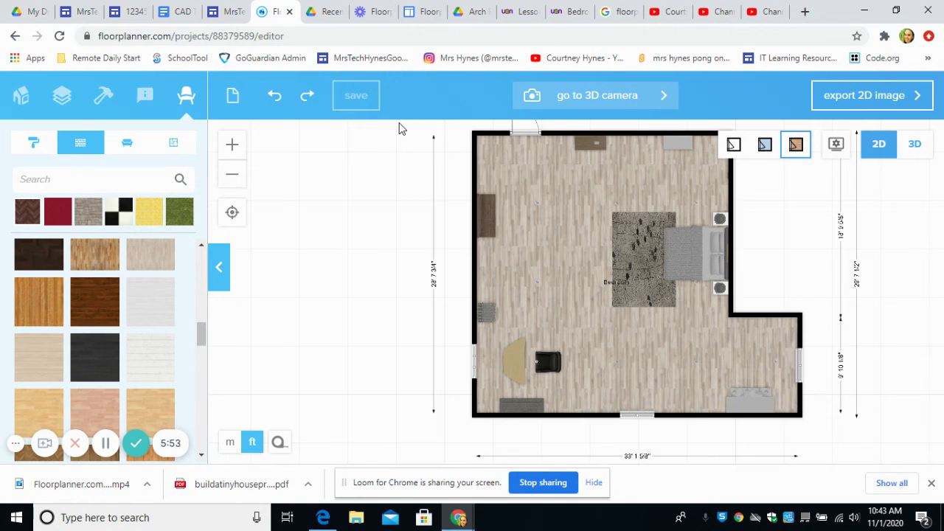
pyautogui.click(290, 36)
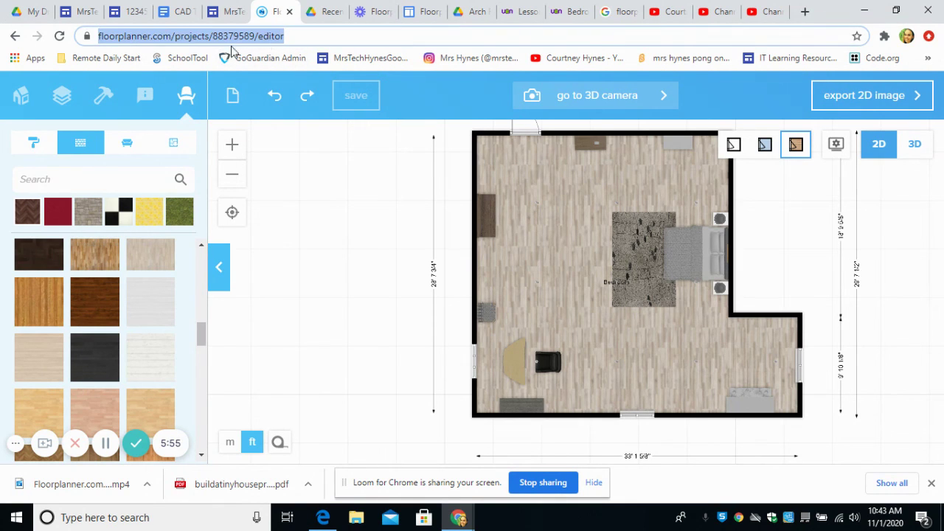
pyautogui.click(20, 101)
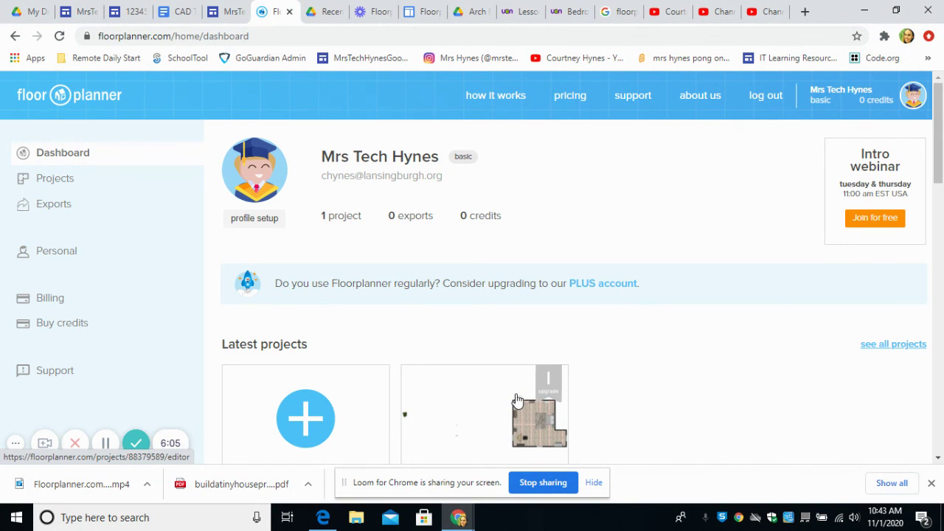
# - Switch to the CAD Tech 6 Intro 2D document in Google Docs to review the Create a Dream Room requirements
pyautogui.click(168, 7)
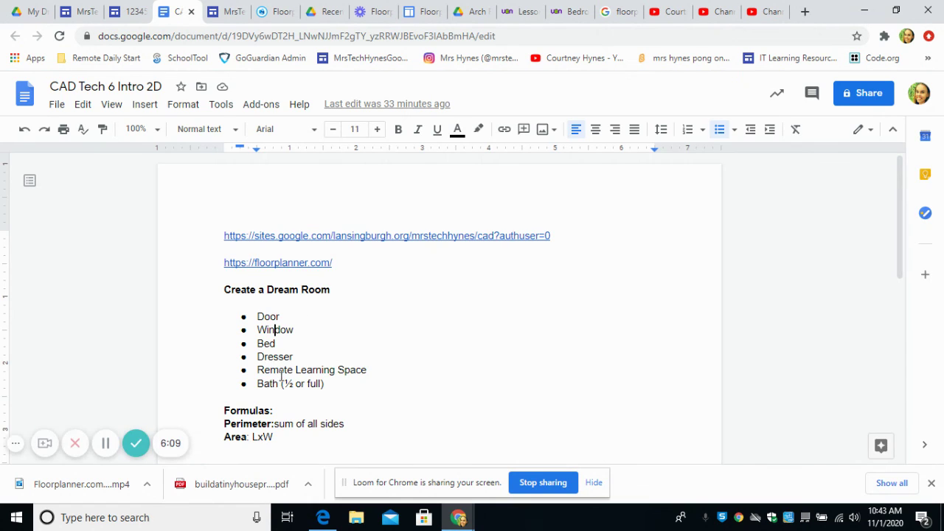